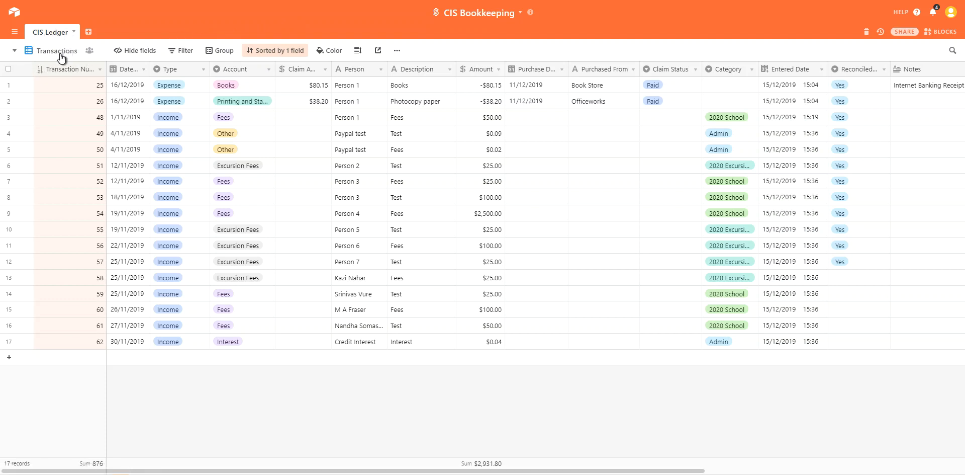
Step: Show the CIS Ledger's nine views, including Expense Claims, By Payment Receipt and Payment pending
click(60, 53)
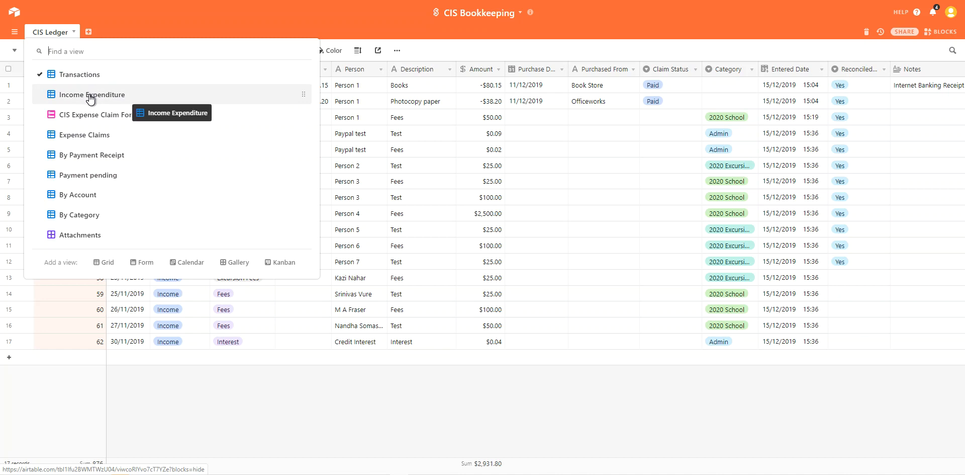
click(125, 29)
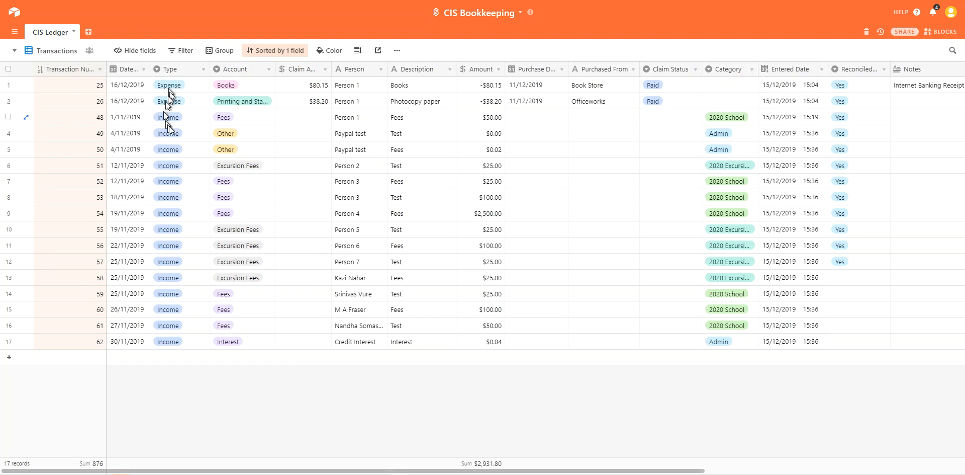
click(65, 50)
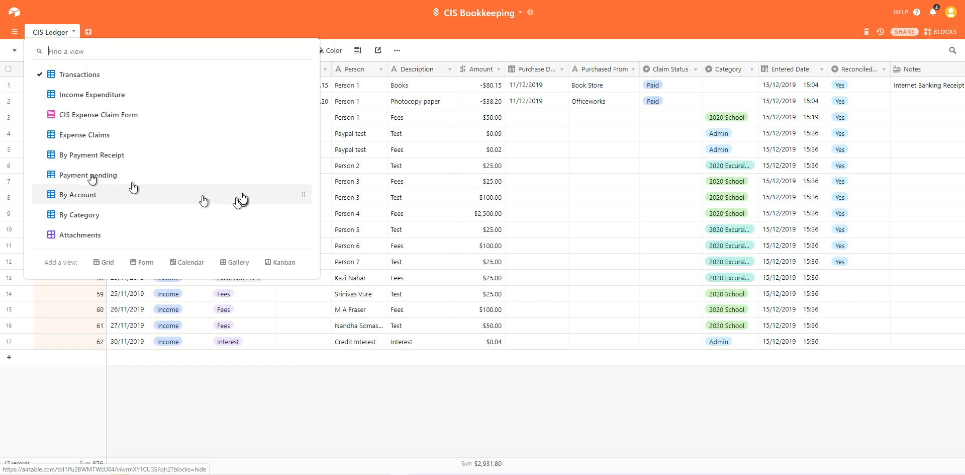
Step: Move Payment pending above By Payment Receipt in the views list, staying on the Transactions grid
drag(302, 172, 194, 157)
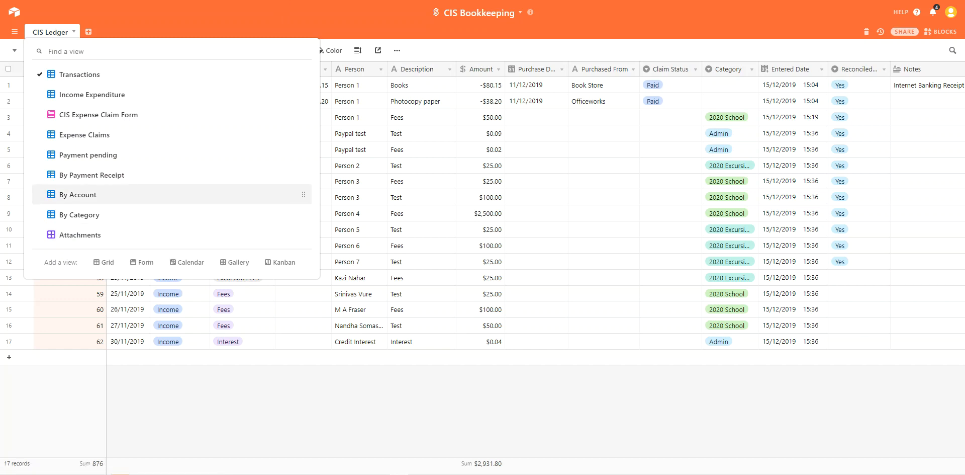
click(282, 11)
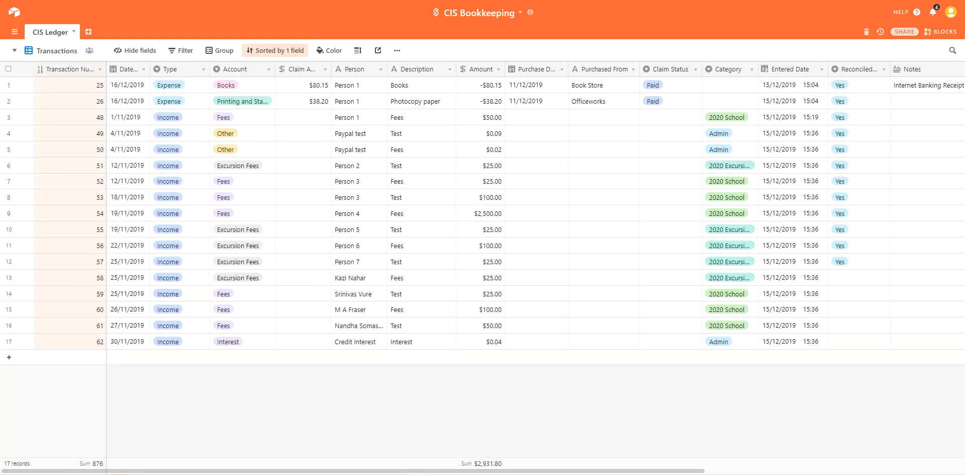
click(49, 52)
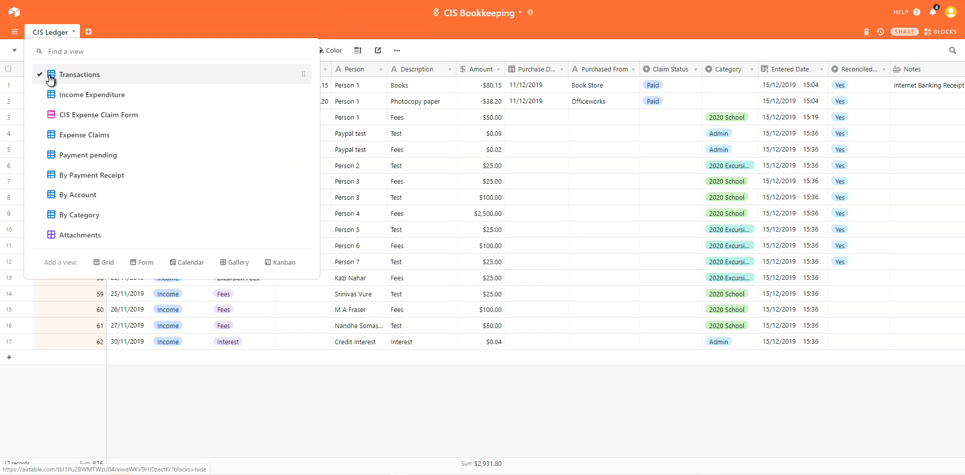
click(119, 8)
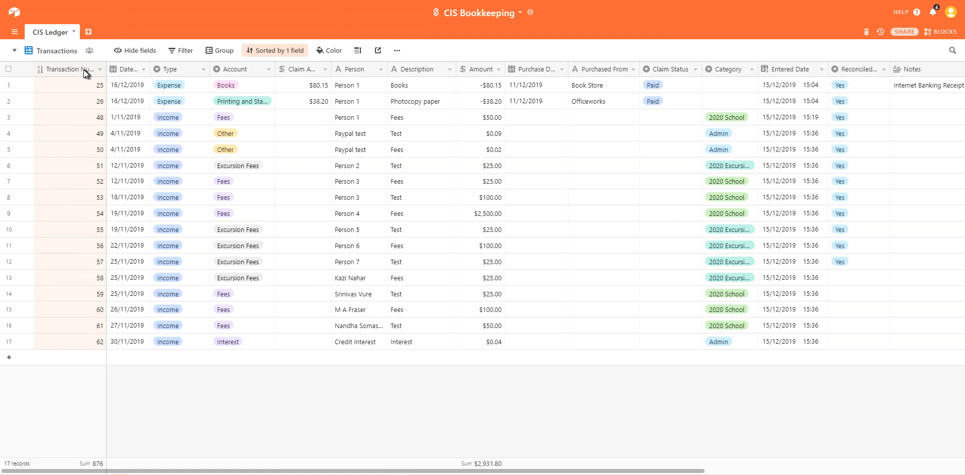
click(274, 51)
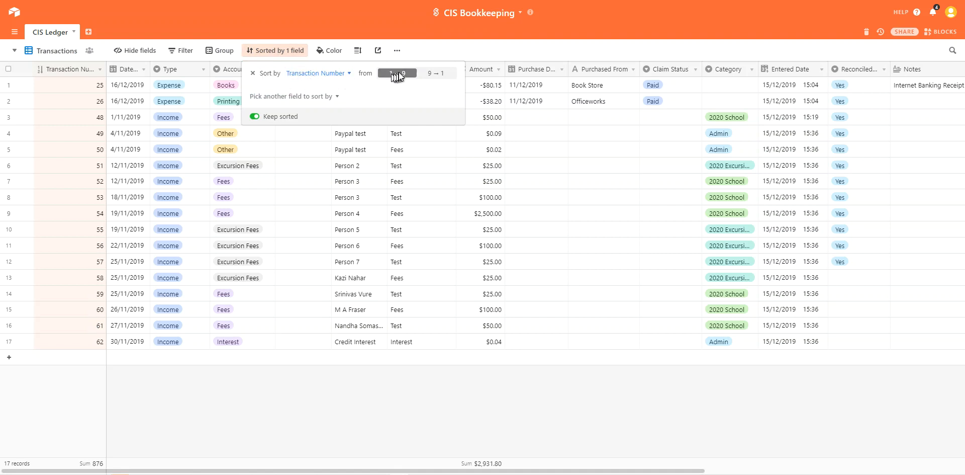
click(317, 9)
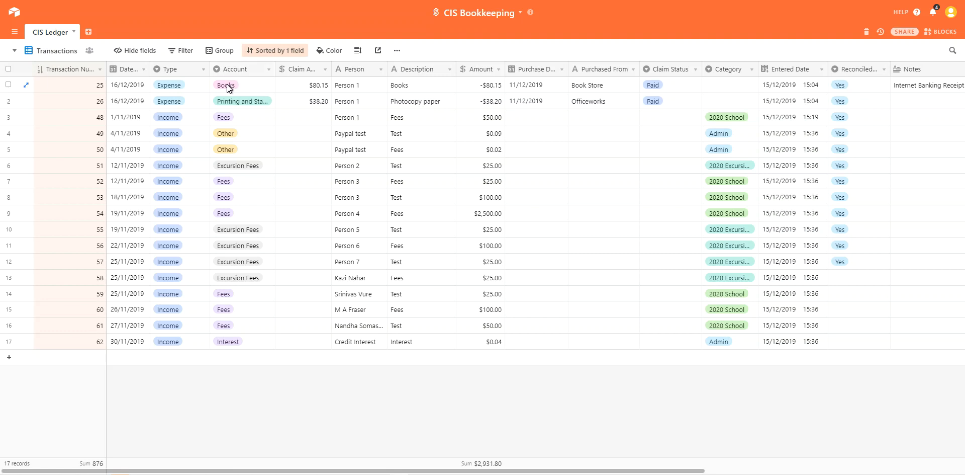
click(269, 69)
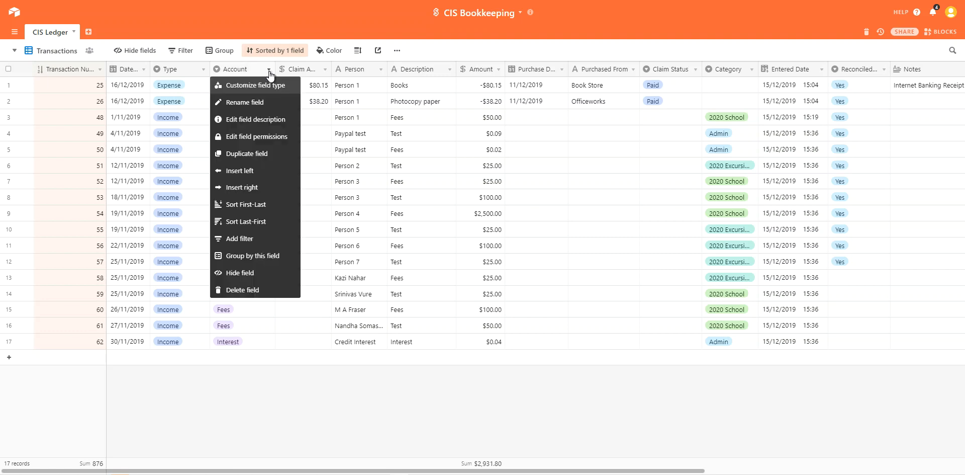
click(262, 85)
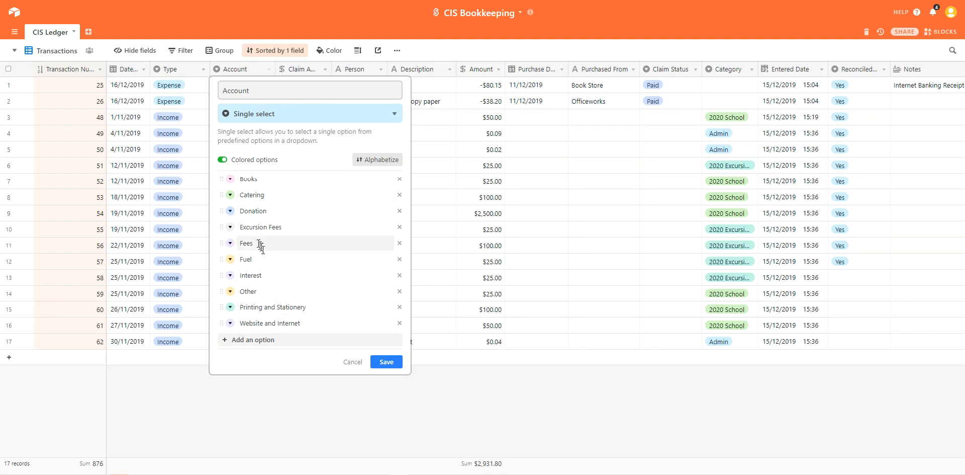
click(242, 179)
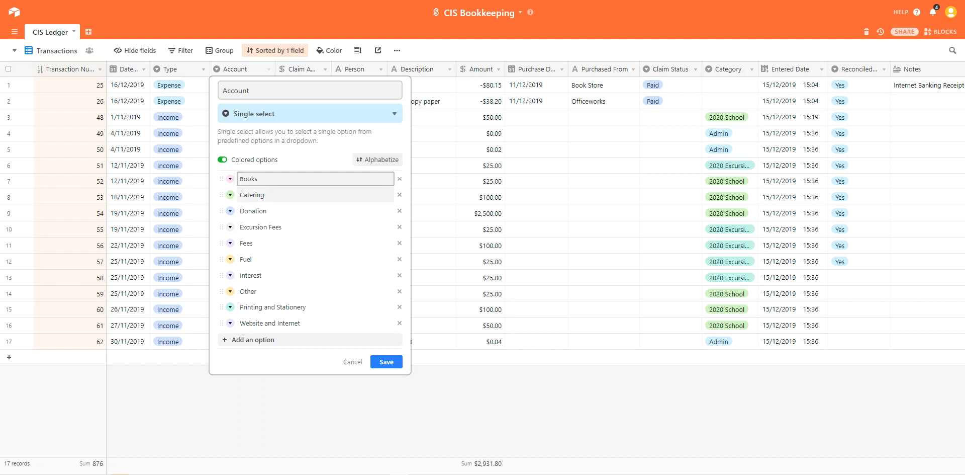
text(1100)
key(BackSpace)
key(BackSpace)
key(BackSpace)
key(BackSpace)
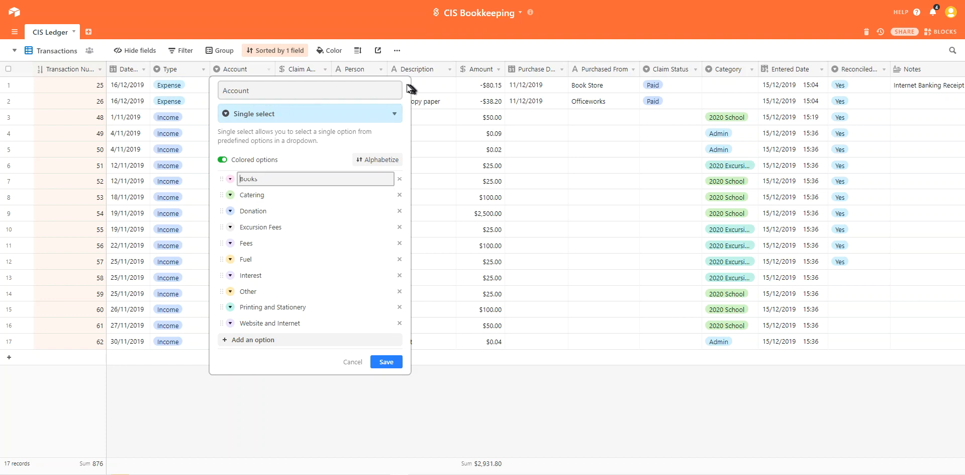
click(352, 362)
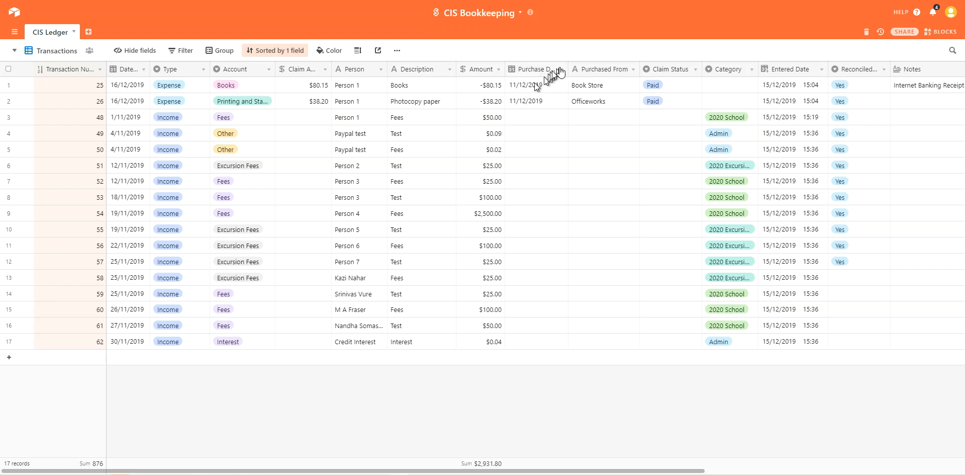
Step: Drag the Purchase Date column's right edge to widen it in the Transactions grid
mouse_move(568, 69)
mouse_down()
mouse_move(591, 68)
mouse_move(569, 69)
mouse_up()
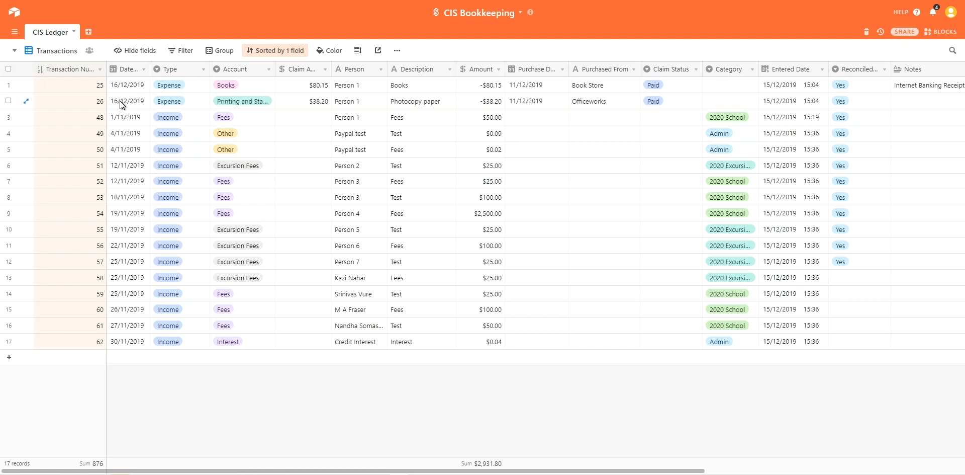
Step: Set Category to 2020 School for the Books and Photocopy paper records in rows 1 and 2
click(751, 89)
click(752, 85)
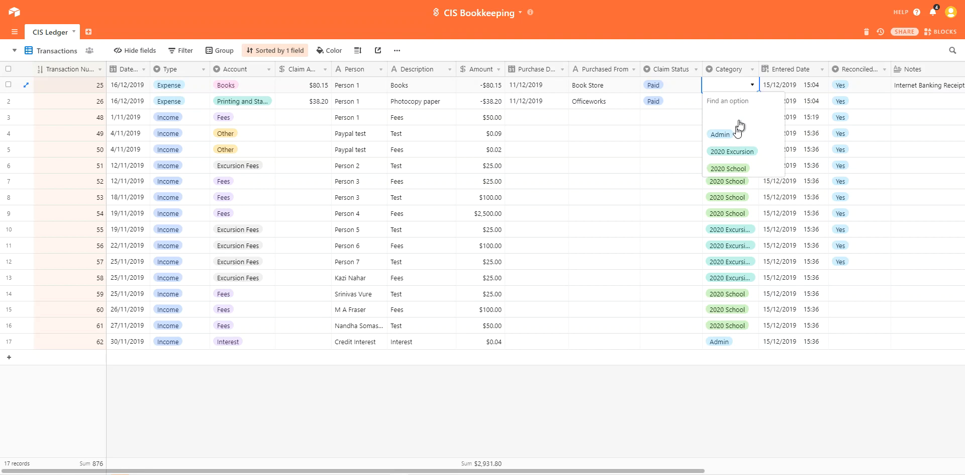
click(726, 168)
click(752, 101)
click(753, 102)
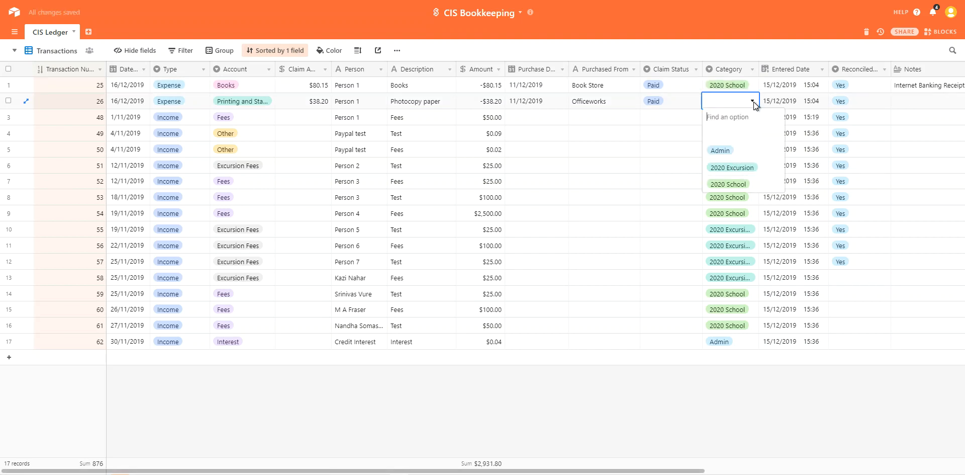
click(729, 184)
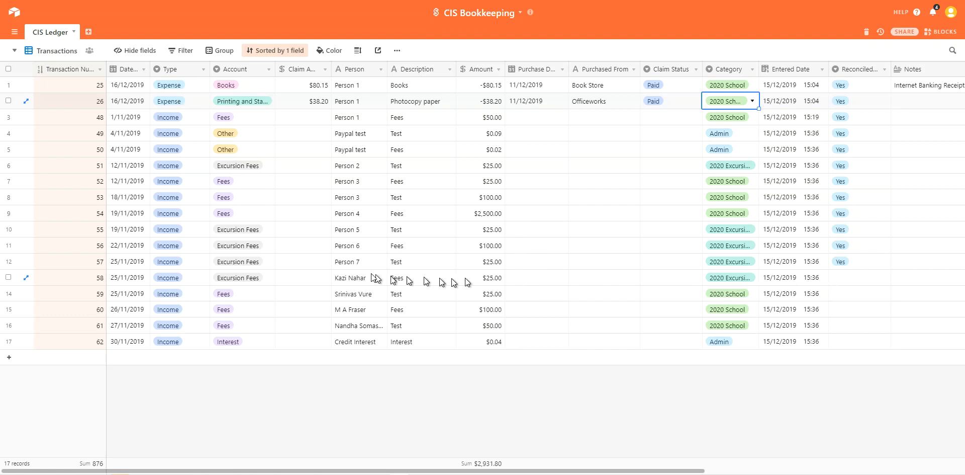
Step: Copy Person 7 from row 12 into the Person cells of rows 13 to 17
click(355, 263)
key(ctrl+c)
drag(357, 277, 366, 342)
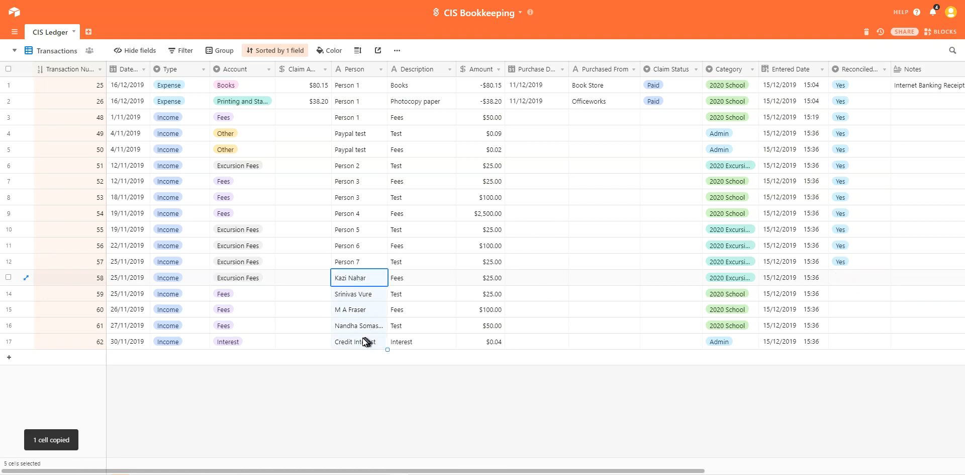
key(ctrl+v)
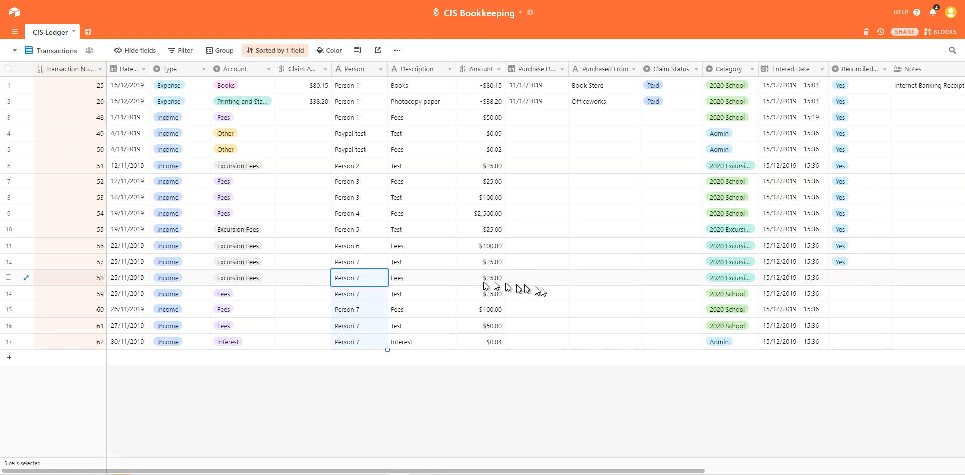
Step: Mark transaction 58 in row 13 as Reconciled Yes
click(843, 280)
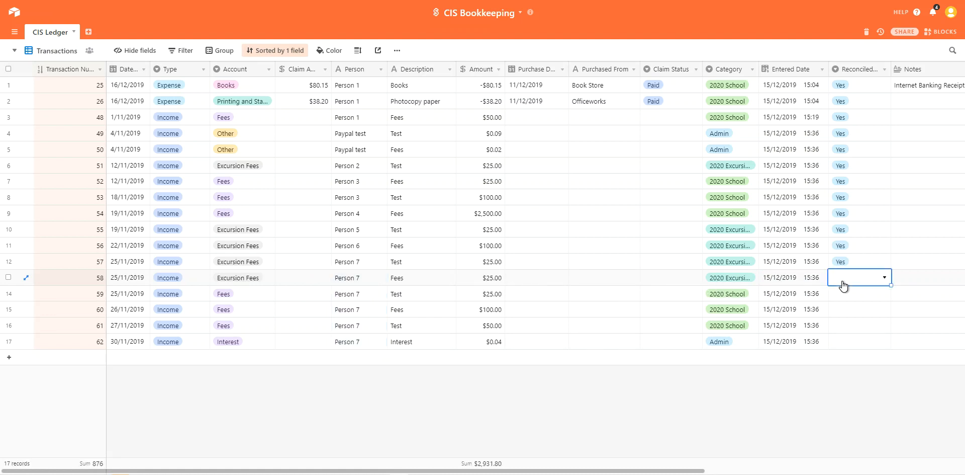
click(880, 280)
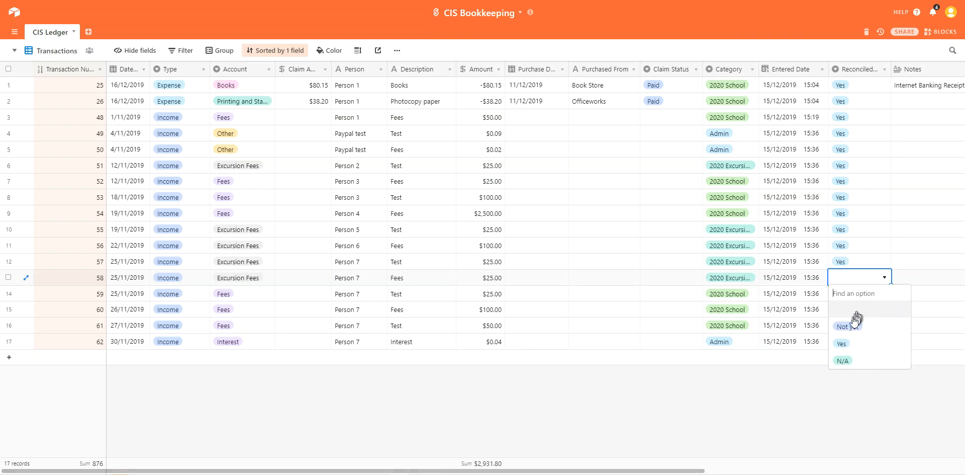
click(849, 342)
click(835, 294)
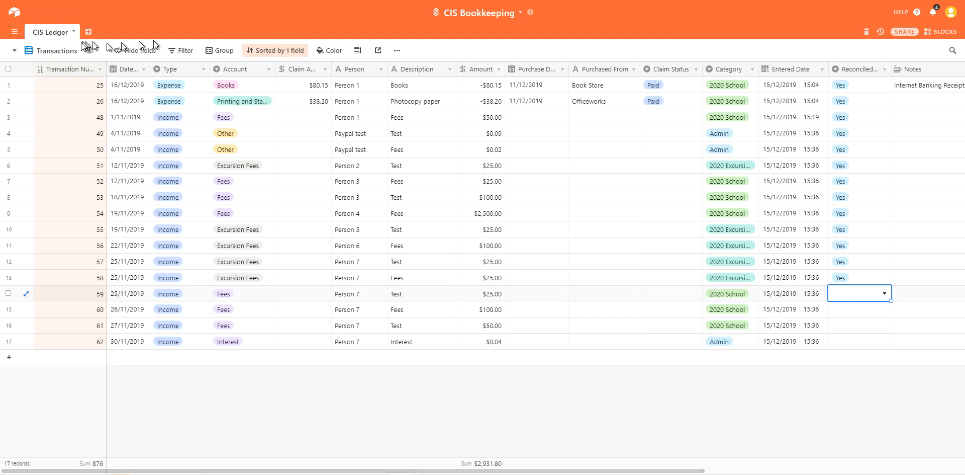
click(58, 52)
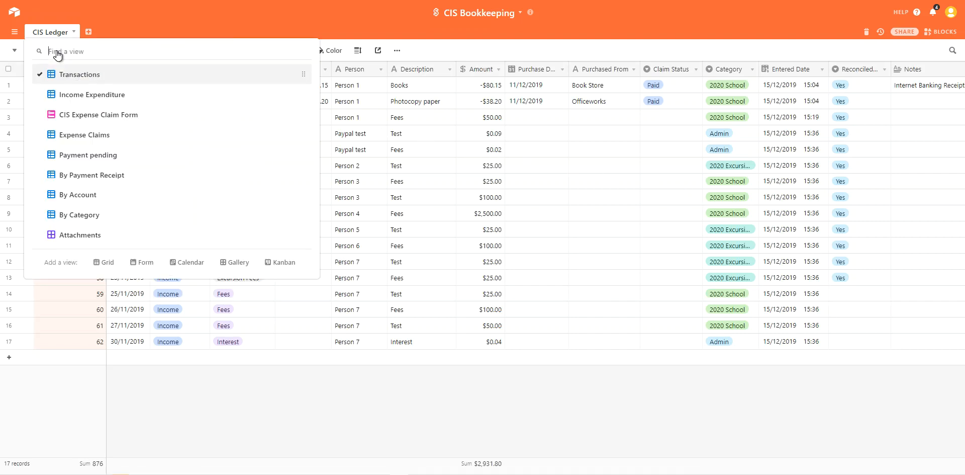
Step: Pick Income Expenditure from the views list to group records into Income and Expense
click(68, 96)
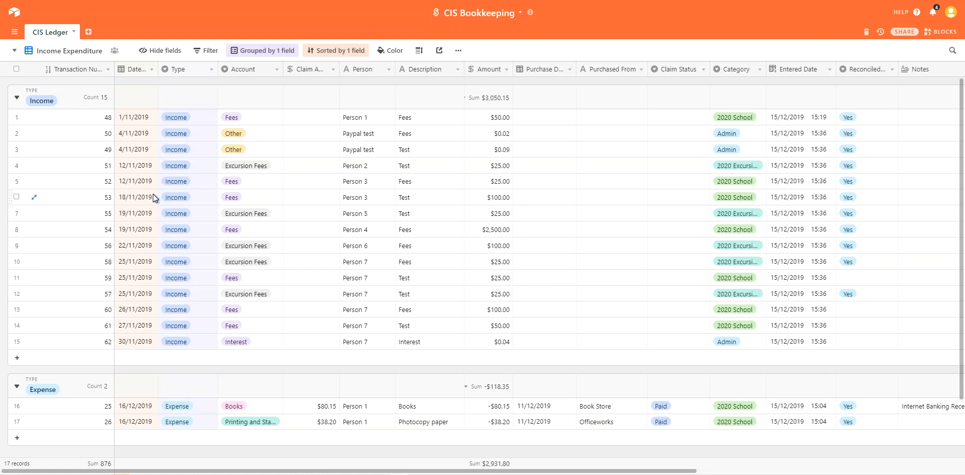
click(247, 53)
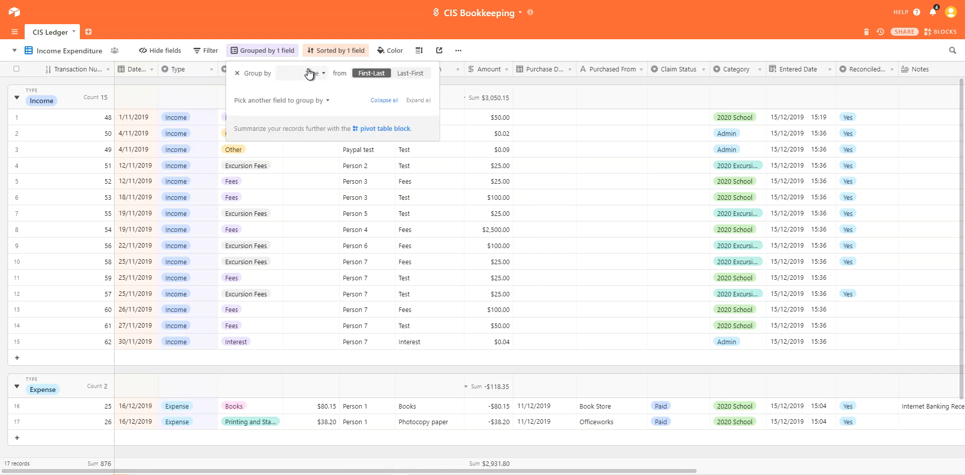
click(304, 38)
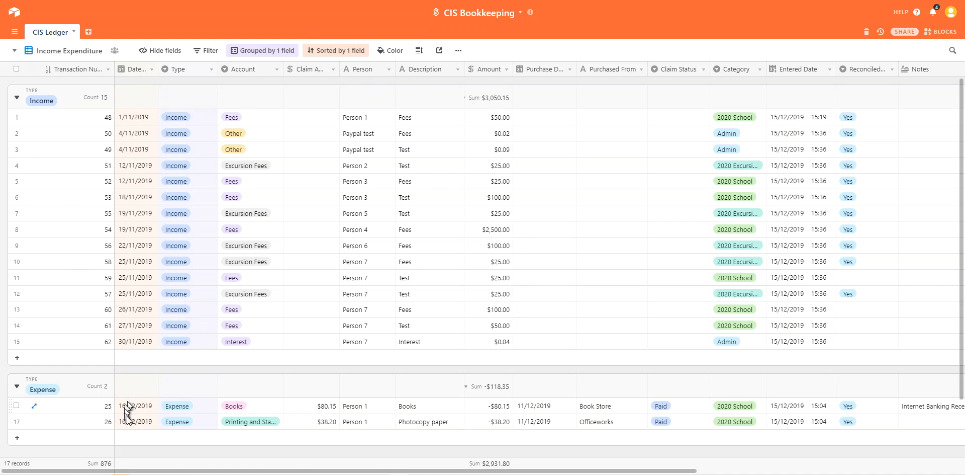
scroll(193, 418, down, 2)
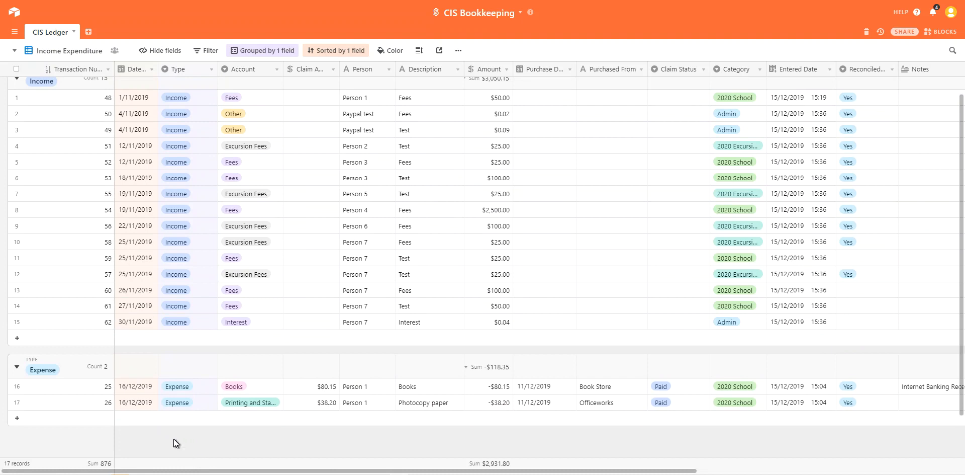
scroll(174, 439, up, 2)
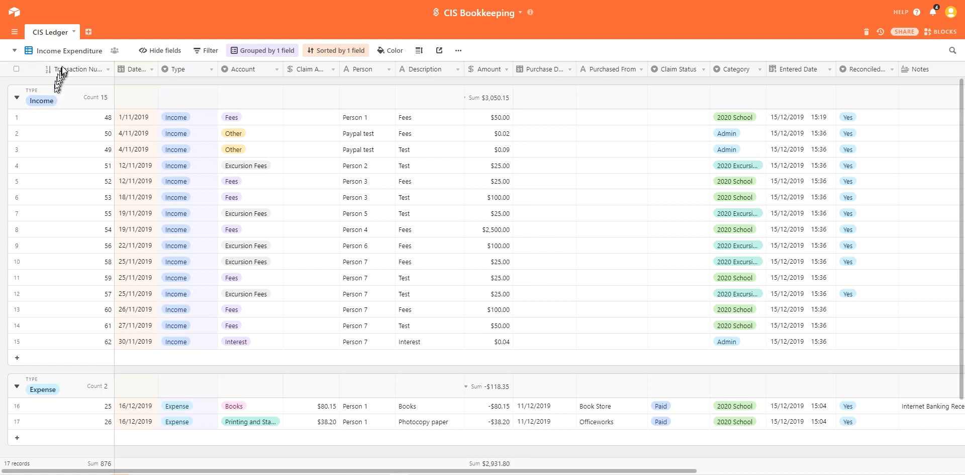
Step: Switch the ledger from Income Expenditure to the CIS Expense Claim Form view
click(70, 51)
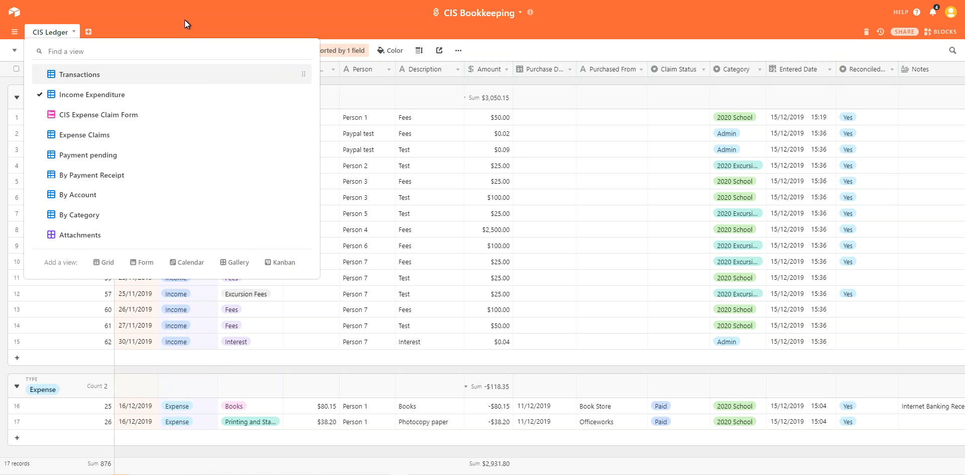
click(109, 119)
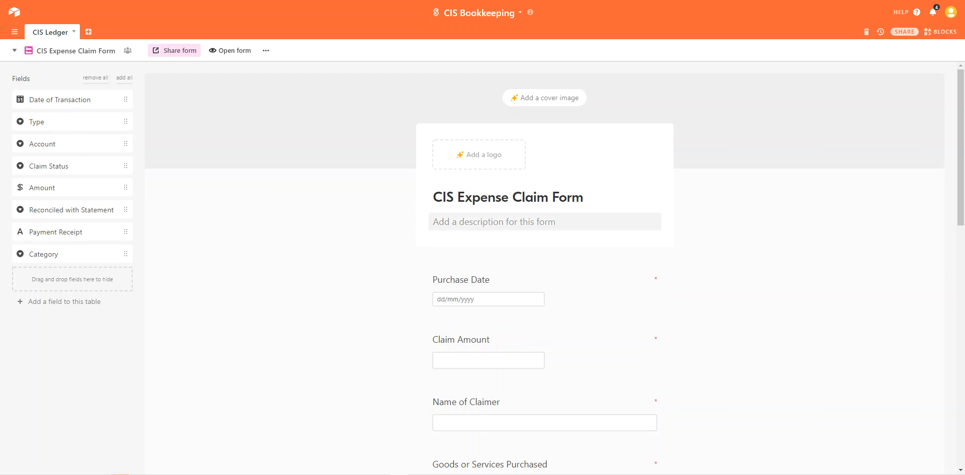
scroll(484, 222, down, 1)
scroll(484, 222, down, 2)
scroll(483, 222, up, 1)
scroll(482, 222, up, 1)
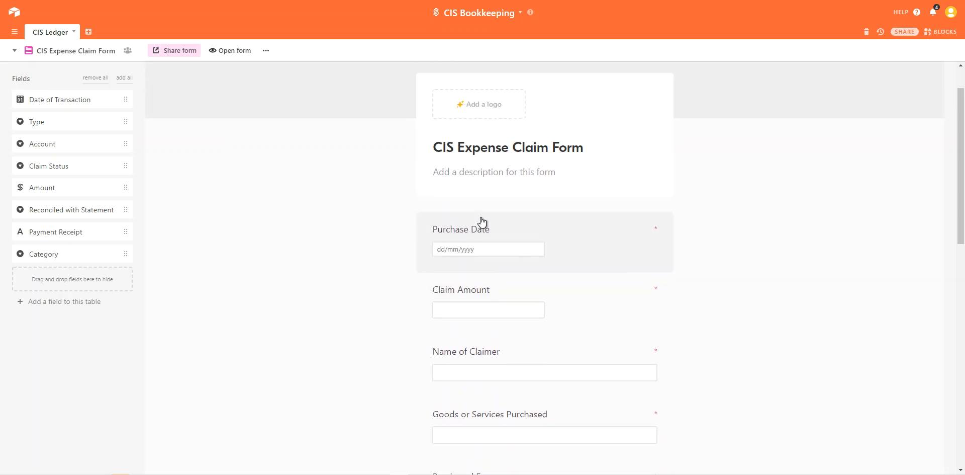
scroll(482, 222, up, 1)
scroll(482, 221, down, 1)
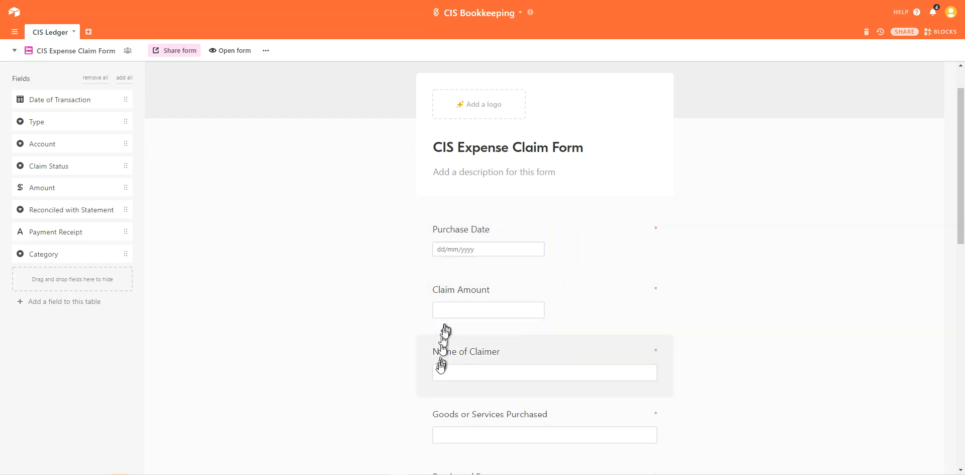
scroll(392, 400, down, 2)
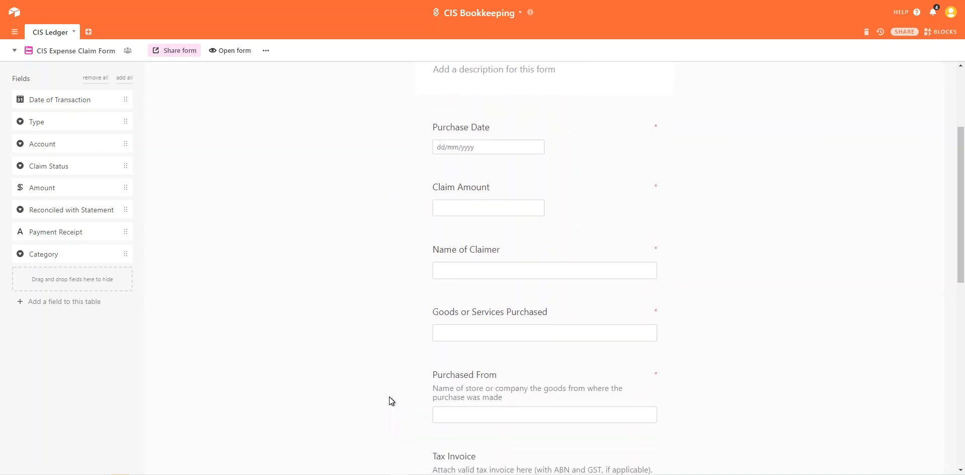
scroll(391, 401, down, 1)
scroll(389, 397, up, 2)
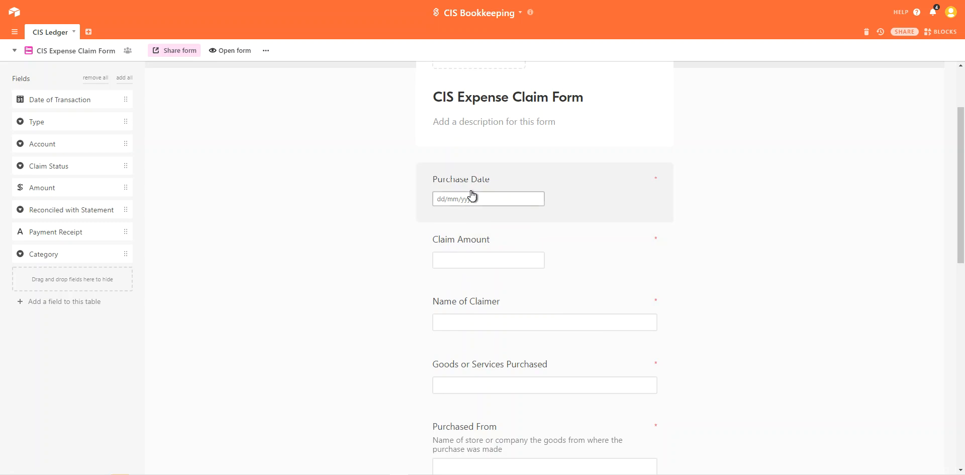
mouse_move(472, 190)
mouse_down()
mouse_move(463, 271)
mouse_move(470, 180)
mouse_up()
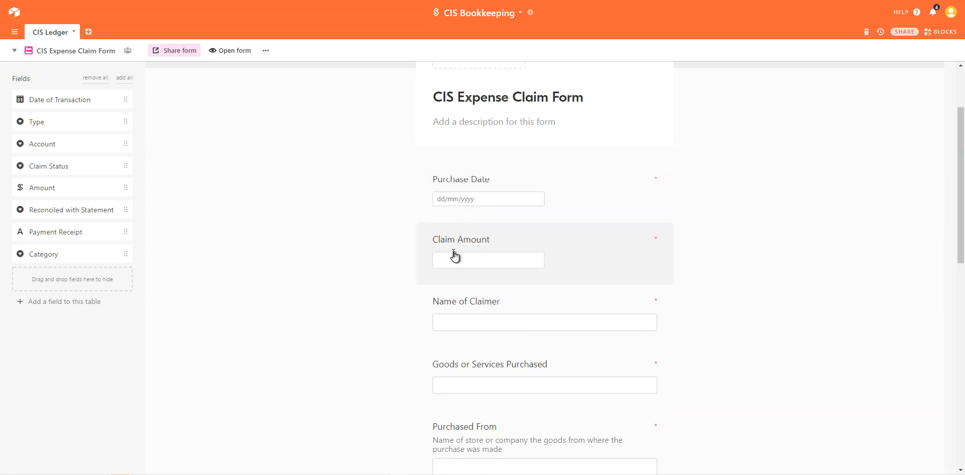
scroll(454, 251, down, 1)
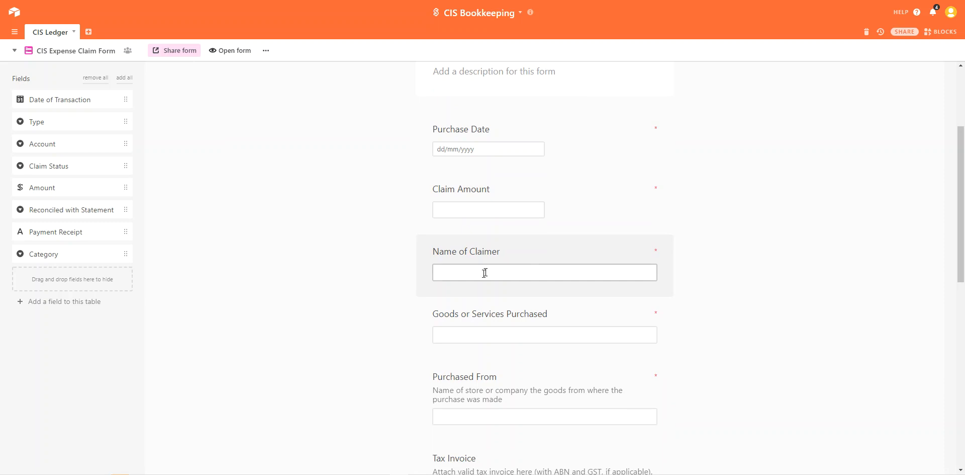
scroll(420, 329, down, 3)
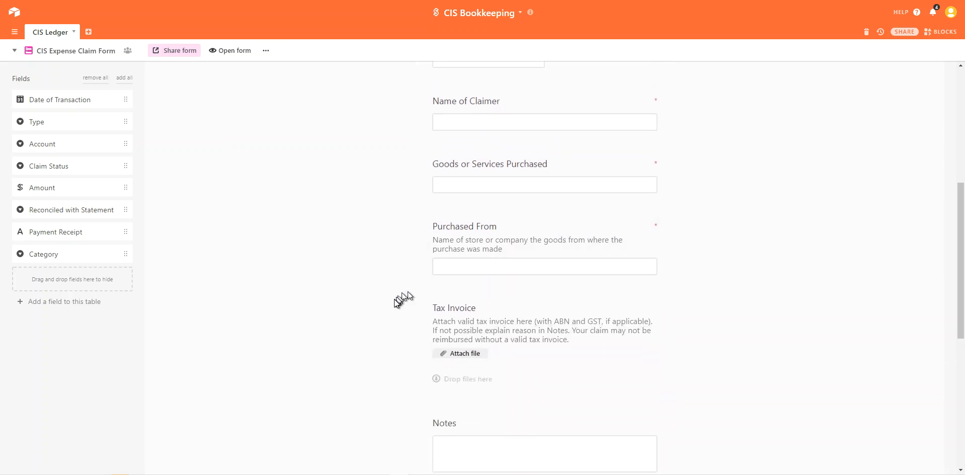
scroll(398, 297, down, 2)
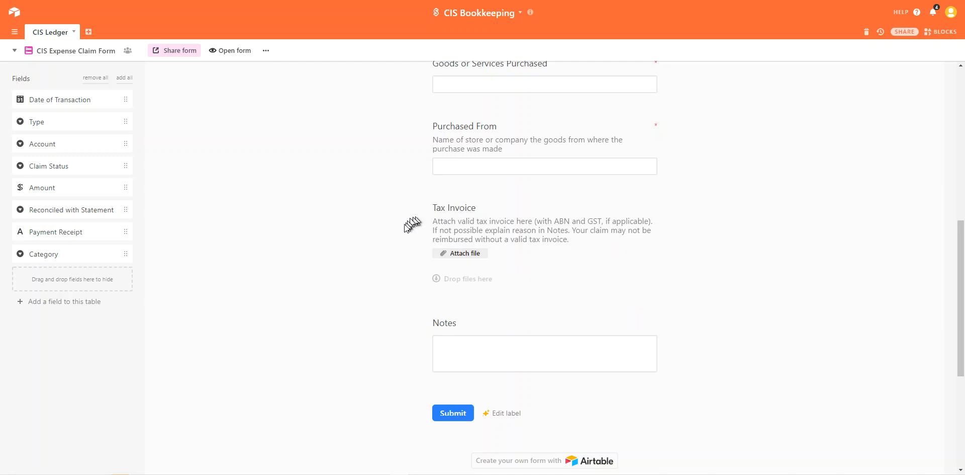
scroll(398, 245, up, 2)
scroll(398, 244, up, 2)
scroll(398, 244, down, 2)
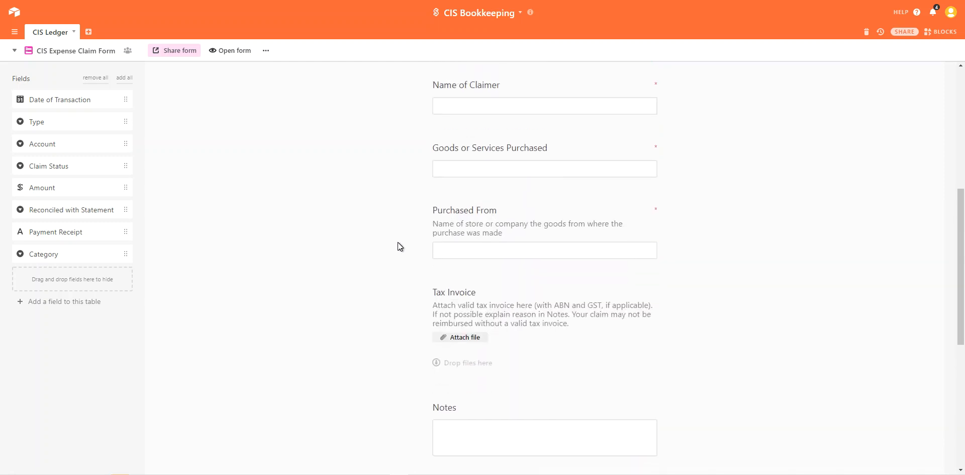
scroll(399, 244, up, 3)
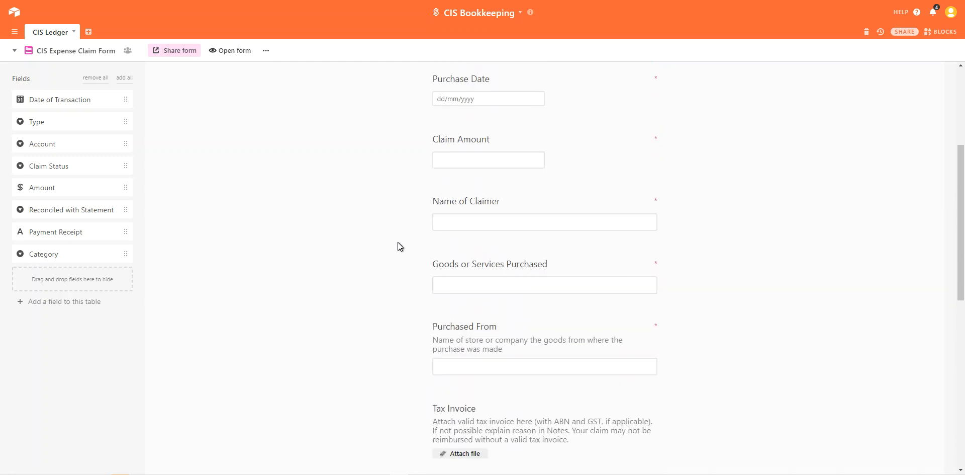
Step: Preview the shared CIS Expense Claim Form link and check its blank Purchase Date and Claim Amount fields
click(179, 51)
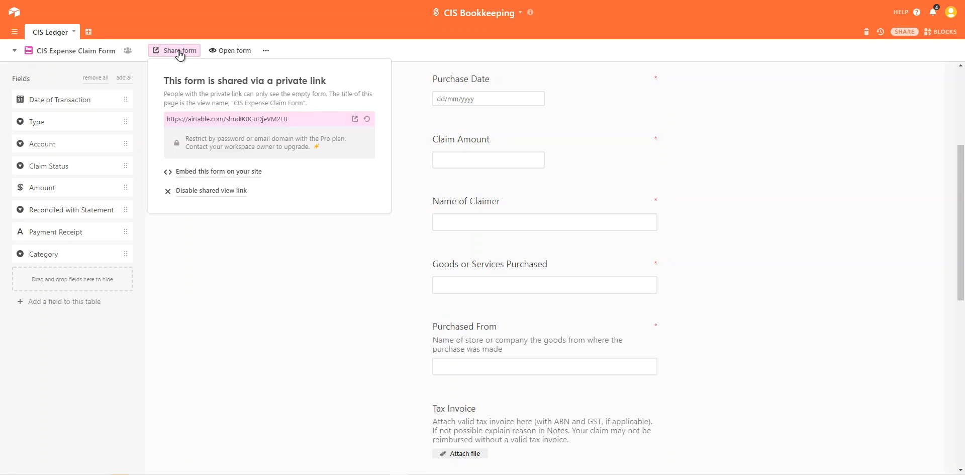
click(353, 119)
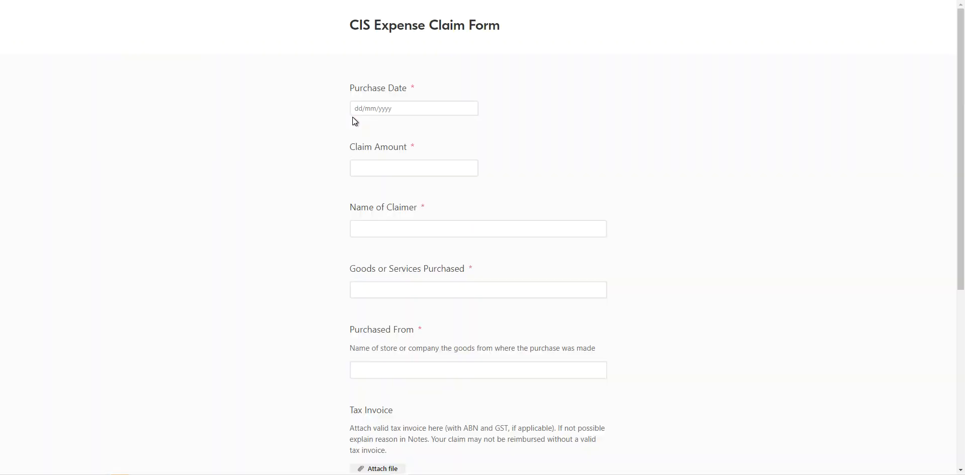
scroll(313, 136, down, 6)
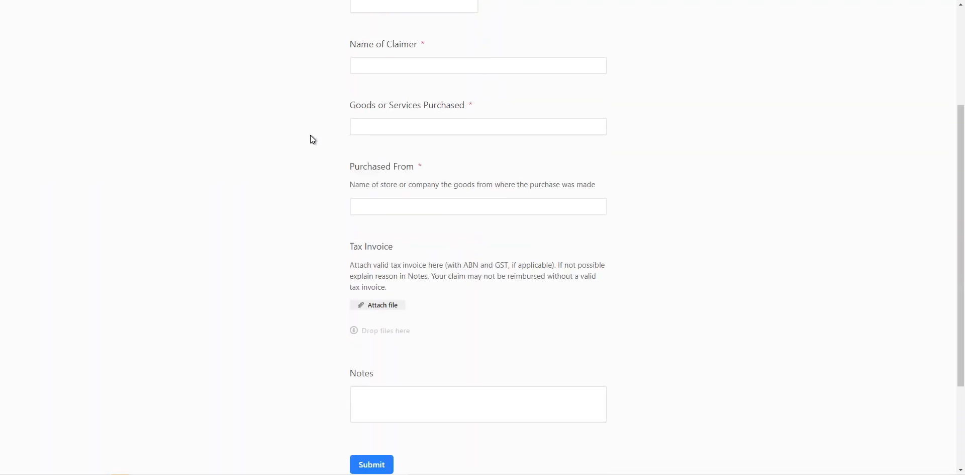
scroll(310, 137, up, 6)
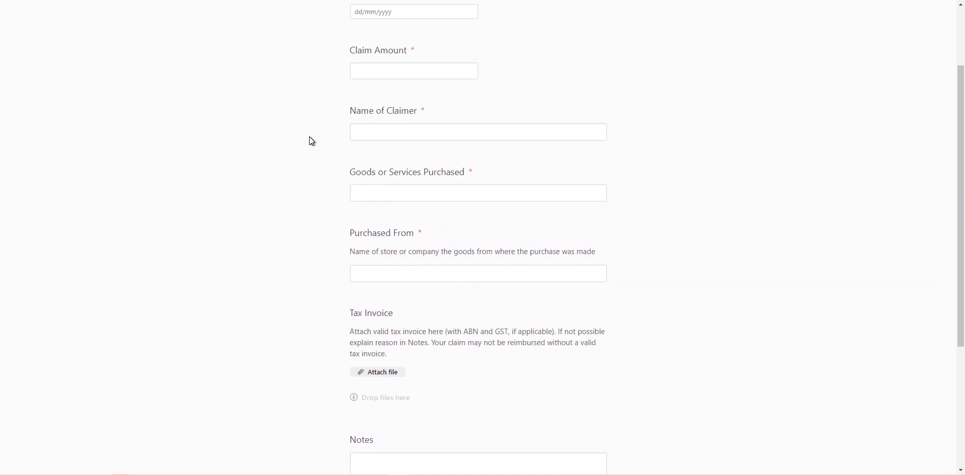
drag(373, 88, 370, 145)
click(325, 109)
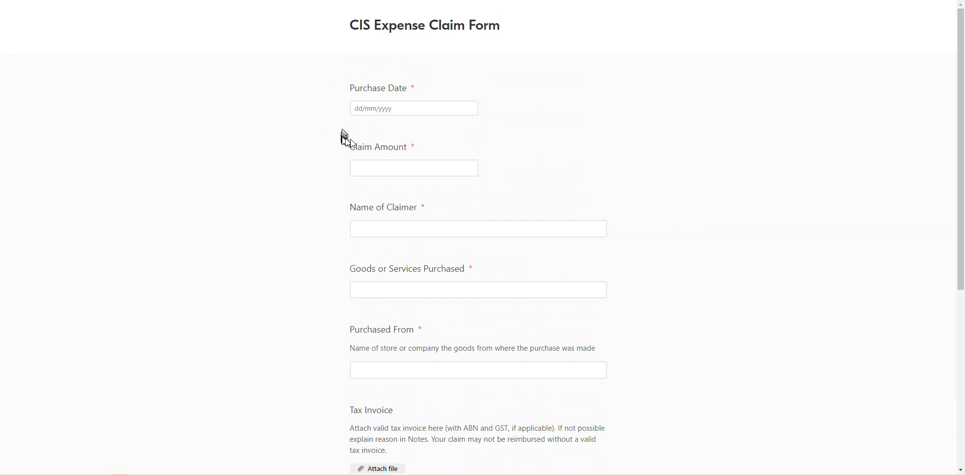
click(377, 109)
click(309, 162)
scroll(329, 154, down, 6)
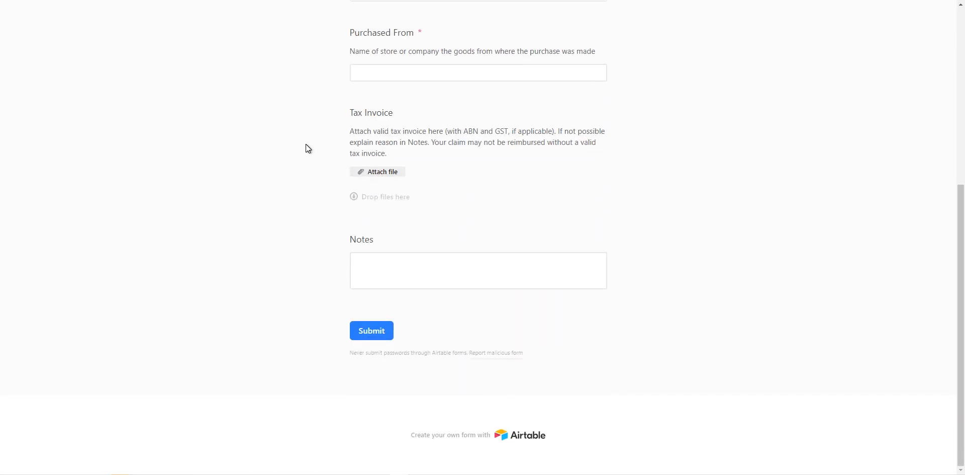
scroll(307, 147, up, 2)
scroll(306, 145, up, 4)
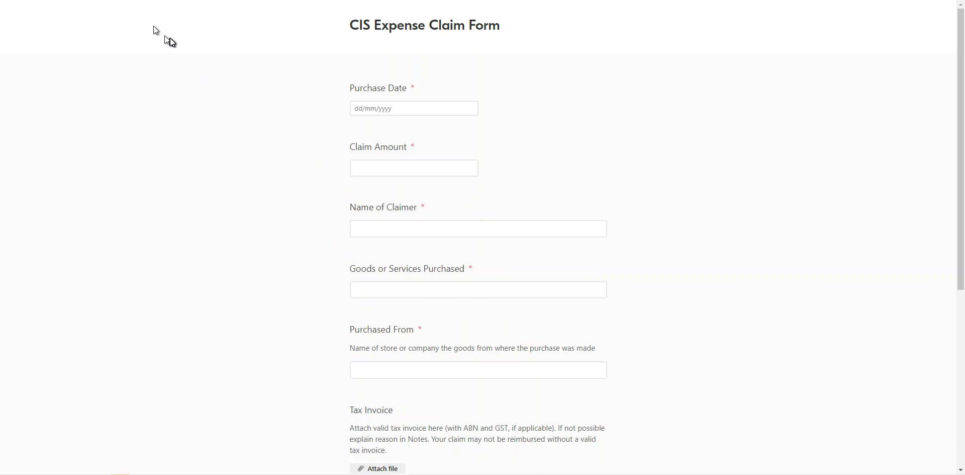
scroll(421, 162, down, 1)
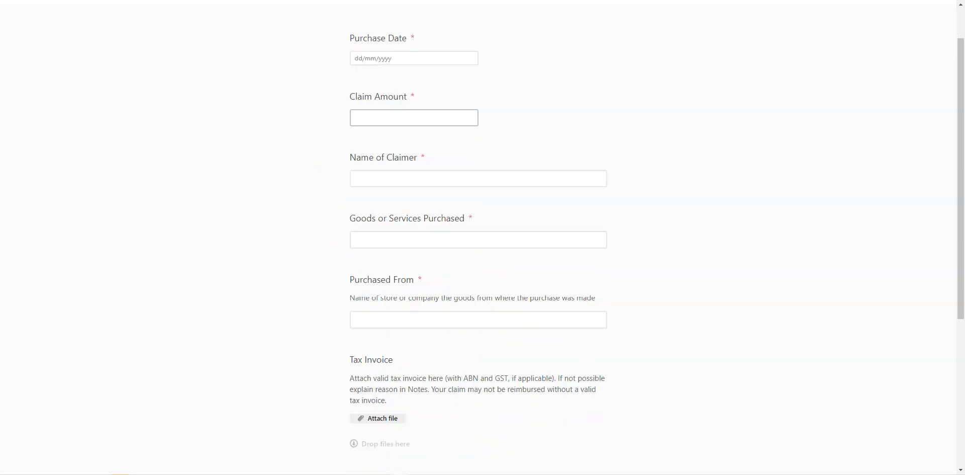
scroll(421, 162, up, 1)
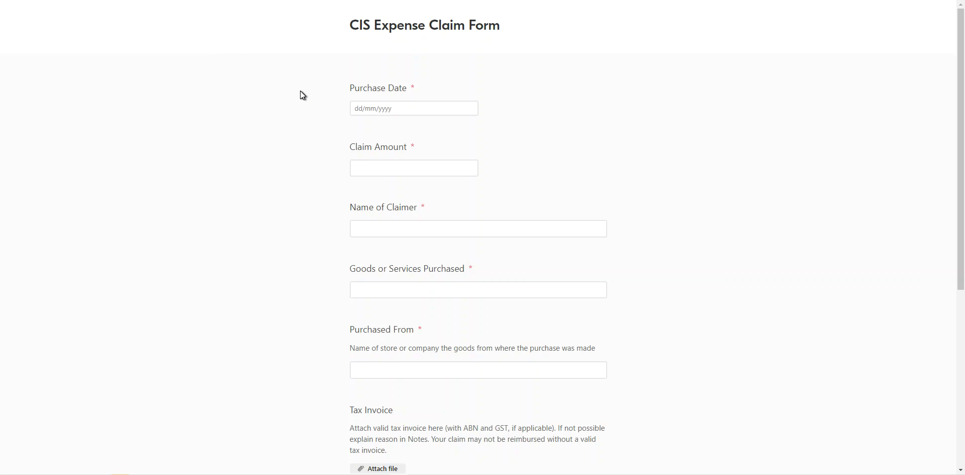
scroll(336, 145, down, 3)
scroll(336, 146, down, 2)
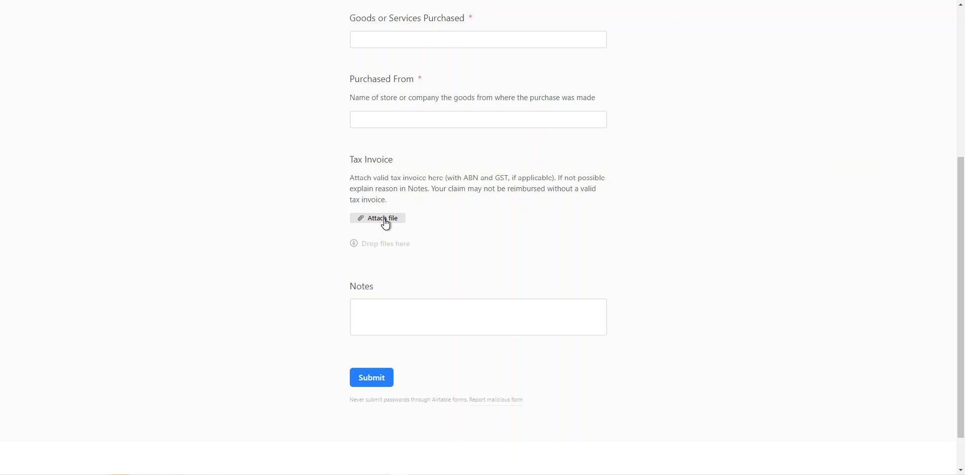
scroll(401, 201, up, 1)
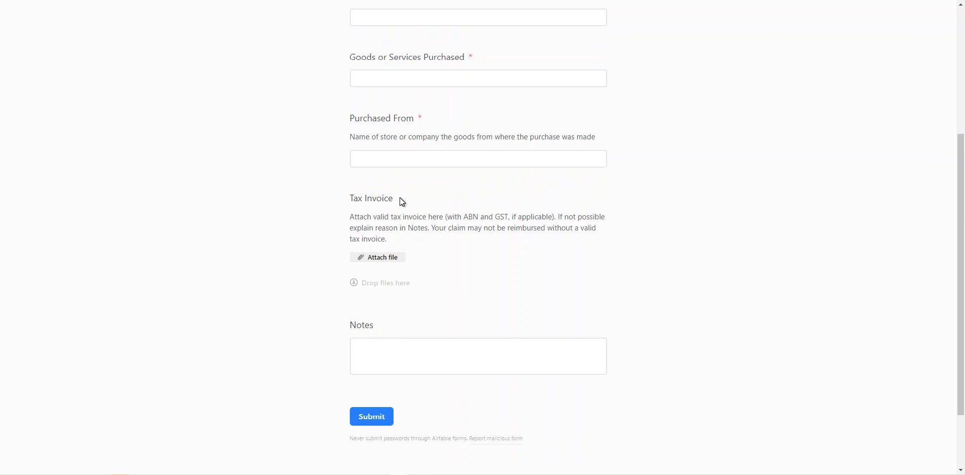
scroll(402, 201, up, 4)
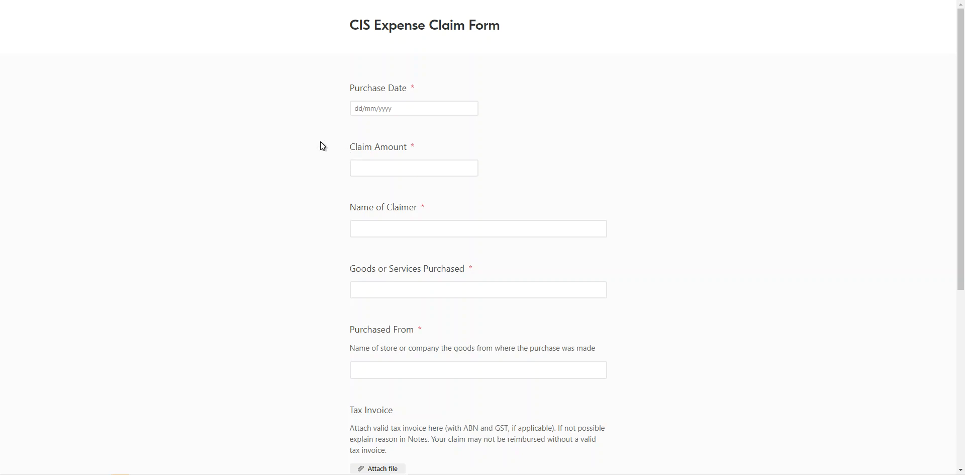
scroll(321, 146, down, 4)
scroll(323, 145, down, 1)
scroll(323, 146, up, 4)
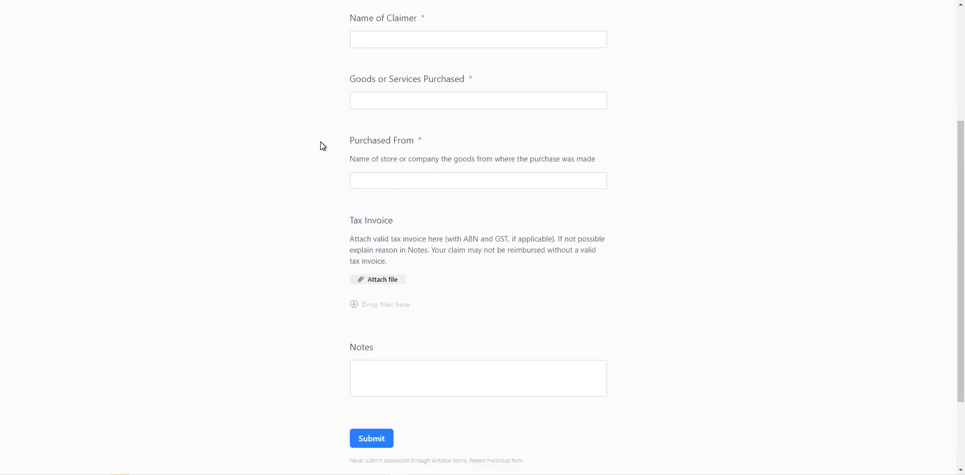
scroll(323, 145, up, 1)
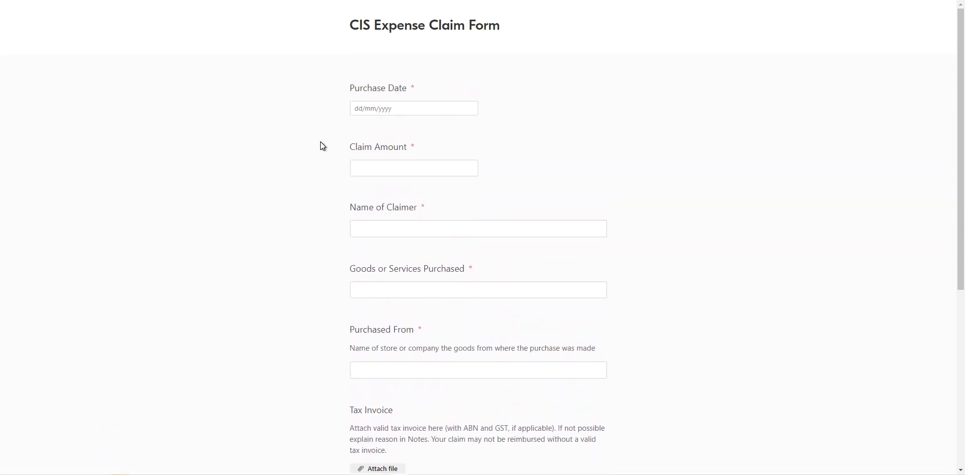
scroll(321, 142, down, 1)
scroll(321, 142, up, 1)
scroll(321, 143, down, 4)
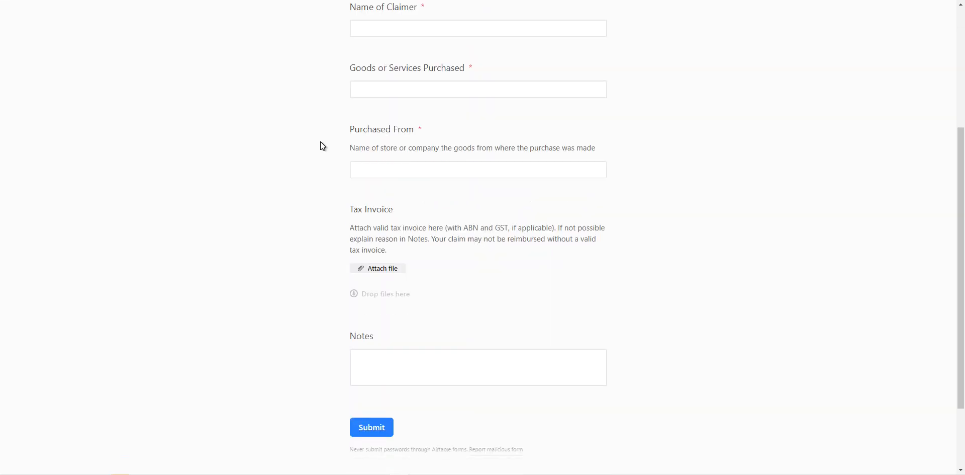
scroll(321, 142, up, 4)
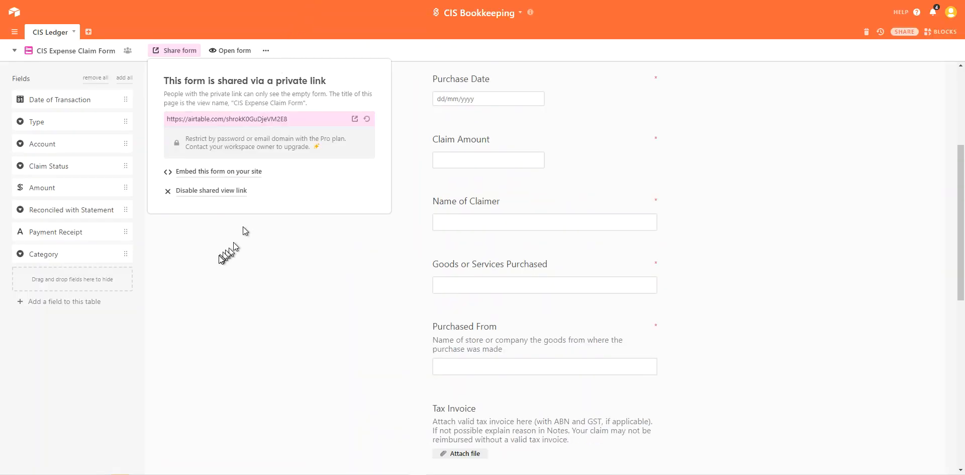
click(156, 196)
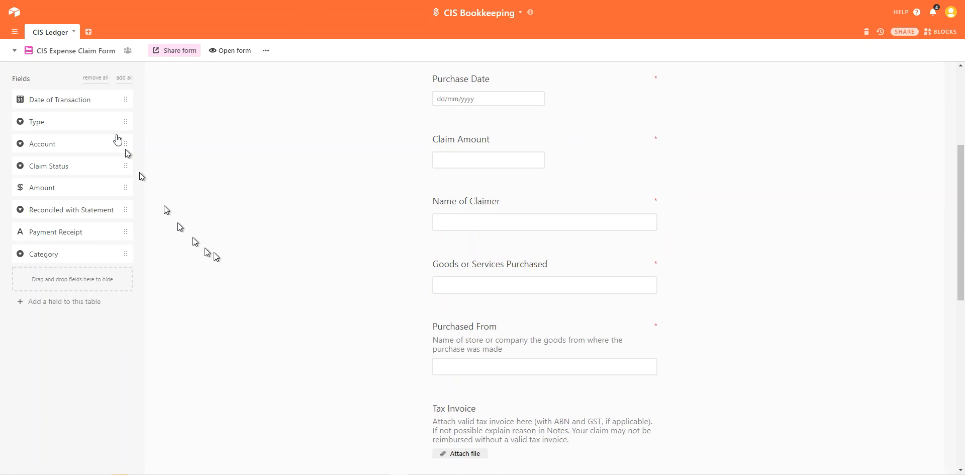
click(92, 57)
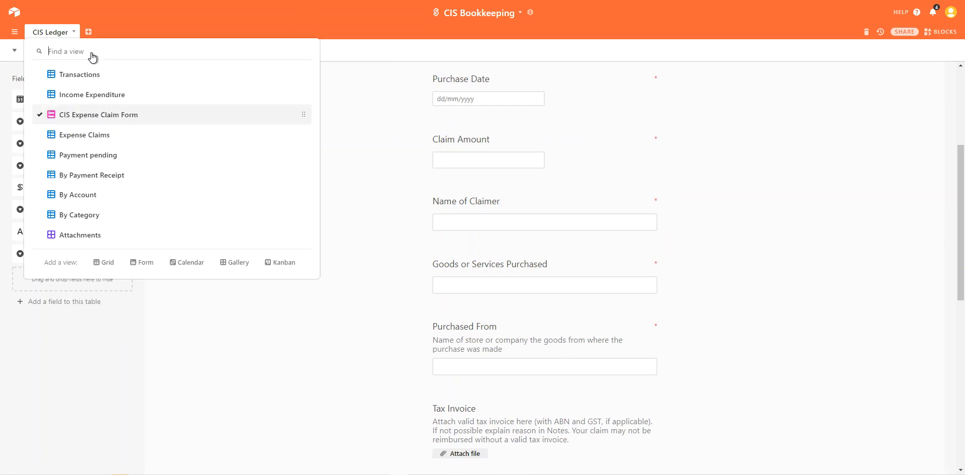
click(91, 134)
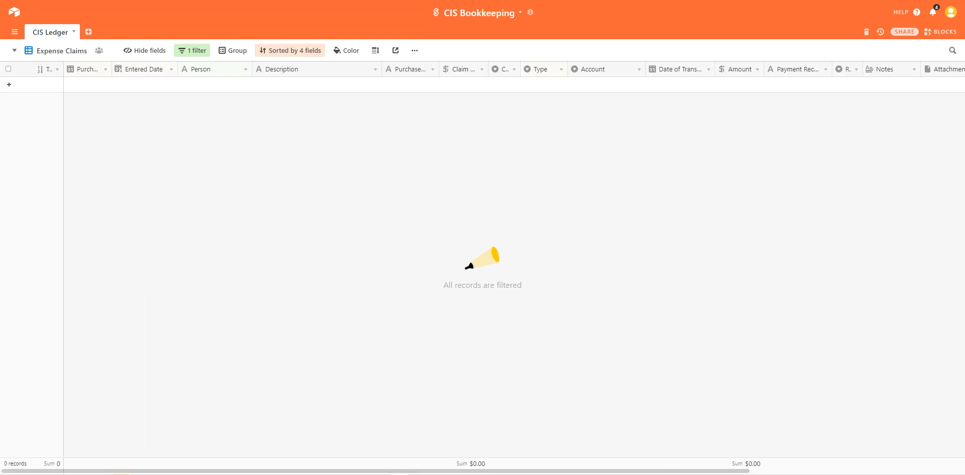
key(ctrl+Tab)
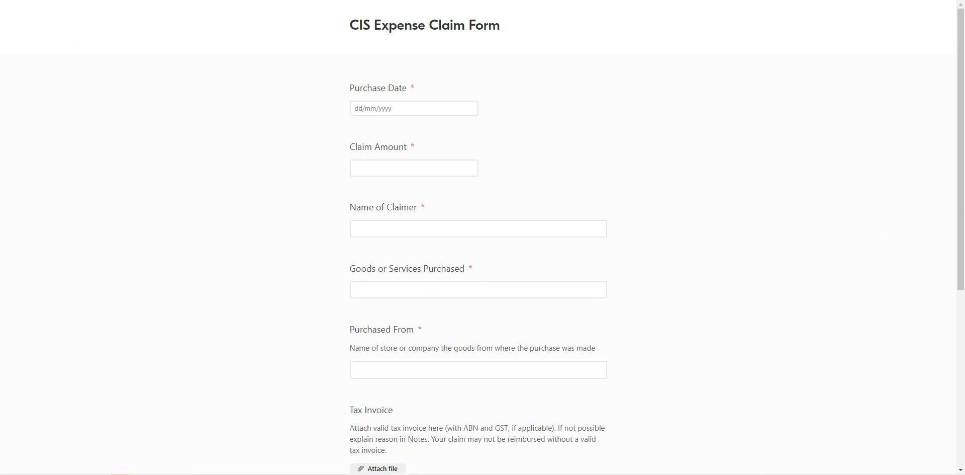
Step: Set the purchase date to 24 April 2020 and the Claim Amount to 200
click(371, 106)
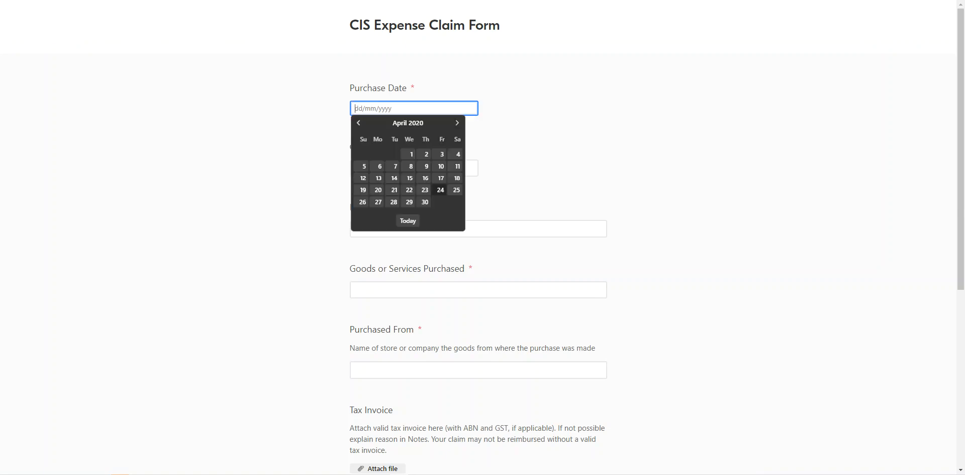
click(440, 190)
click(376, 168)
text(200)
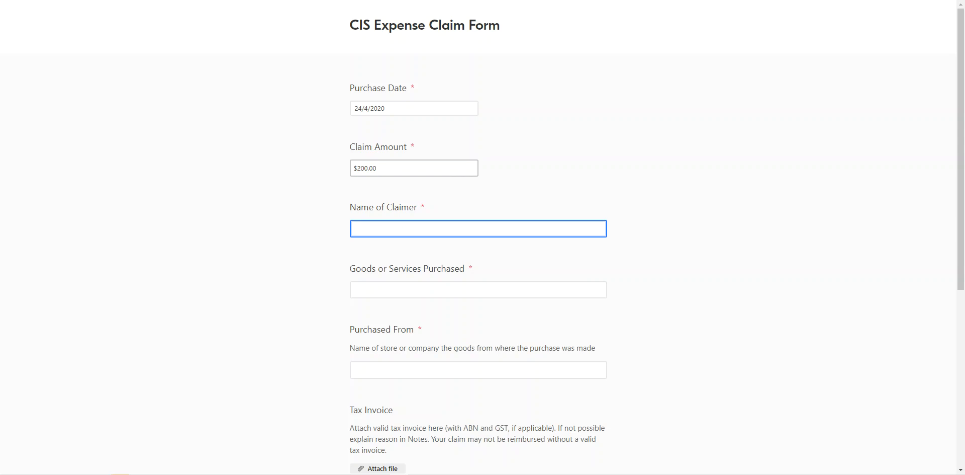
Step: Enter the claimer's name, Pretzels as goods purchased, and Woolworths as the seller
click(477, 288)
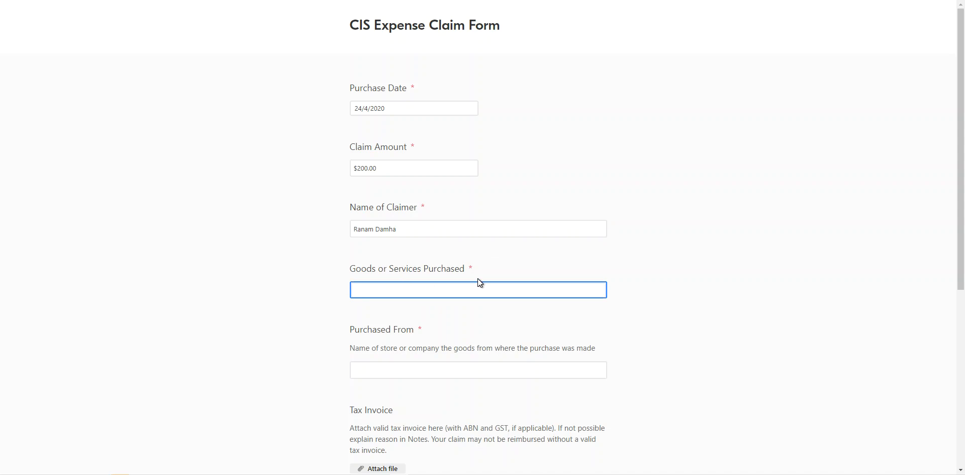
text(Pretzels)
click(378, 369)
text(Woolworths)
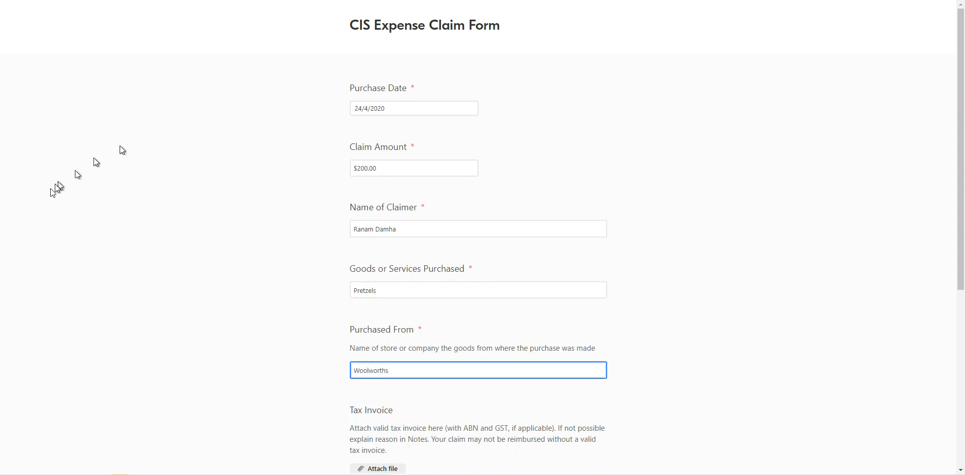
scroll(54, 198, down, 2)
scroll(53, 202, down, 2)
click(371, 271)
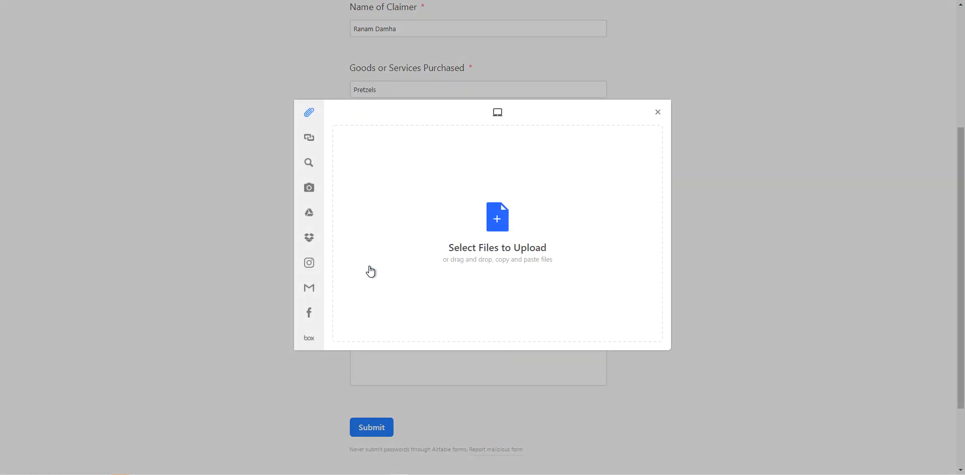
Step: Choose the Porsche car photo from the computer and upload it as the Tax Invoice attachment
mouse_move(310, 189)
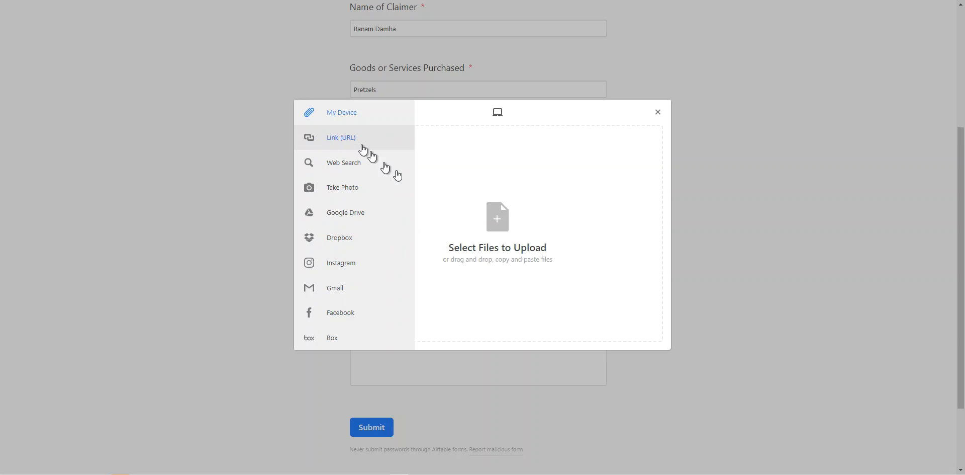
click(494, 228)
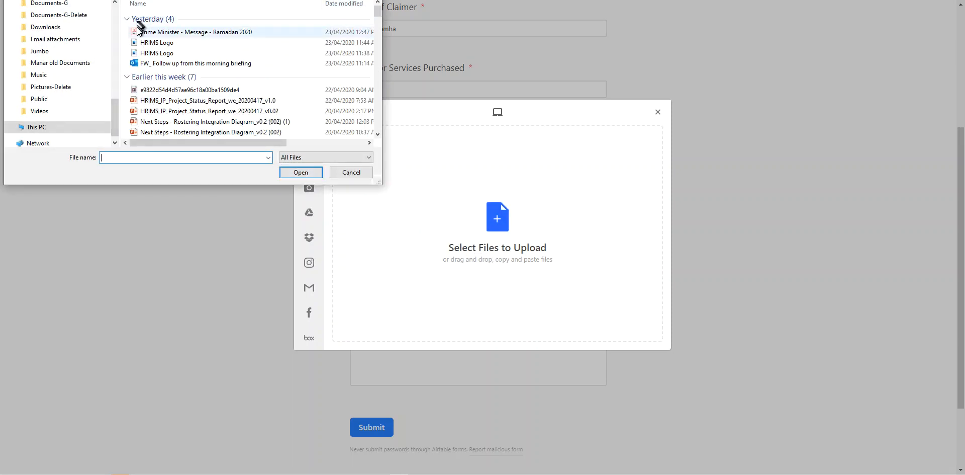
scroll(204, 97, down, 1)
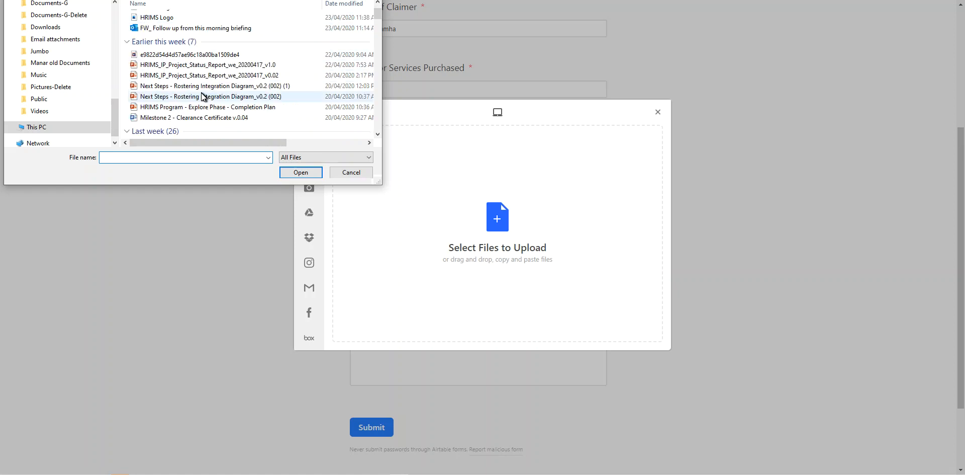
scroll(204, 97, down, 4)
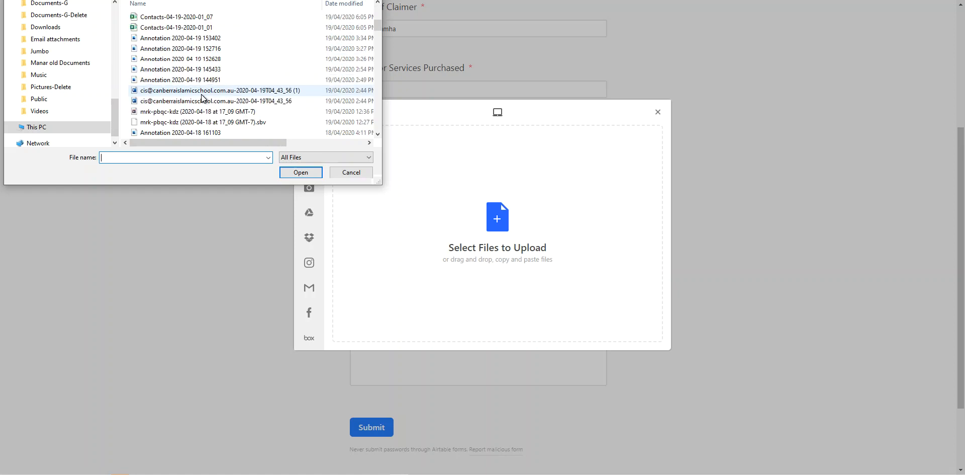
scroll(204, 97, down, 1)
scroll(204, 97, down, 1)
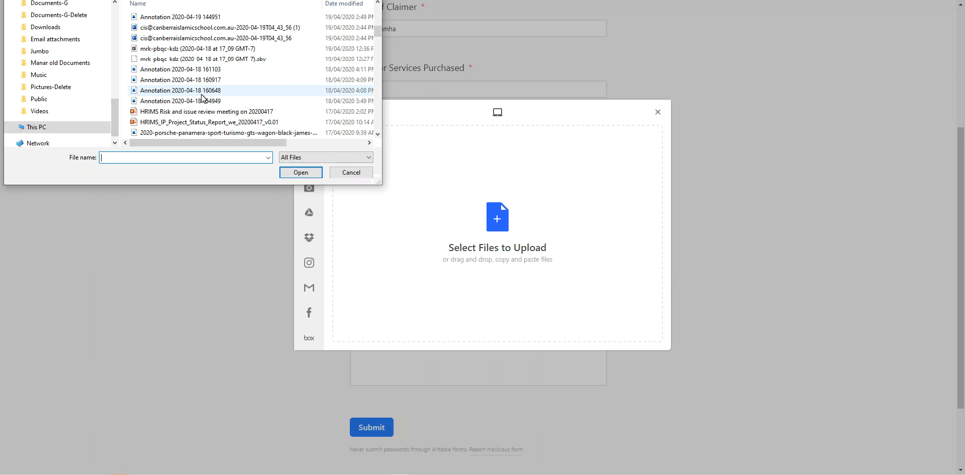
scroll(204, 97, down, 2)
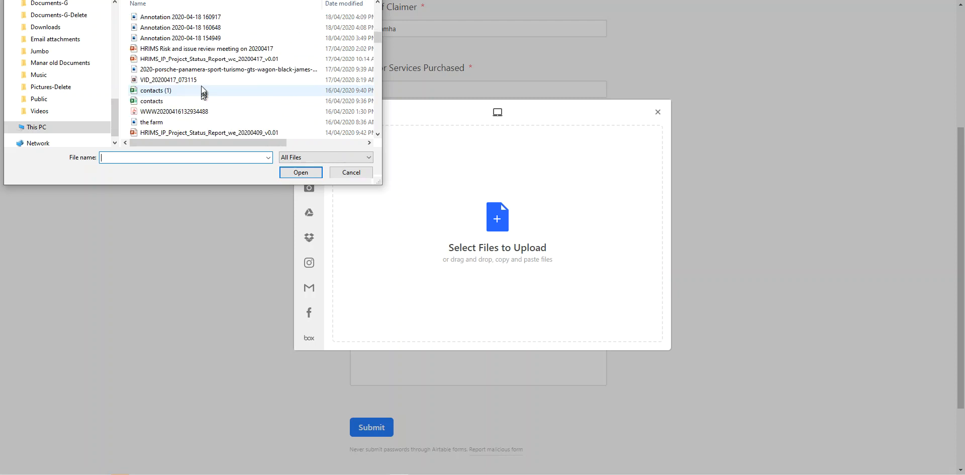
click(204, 73)
click(301, 174)
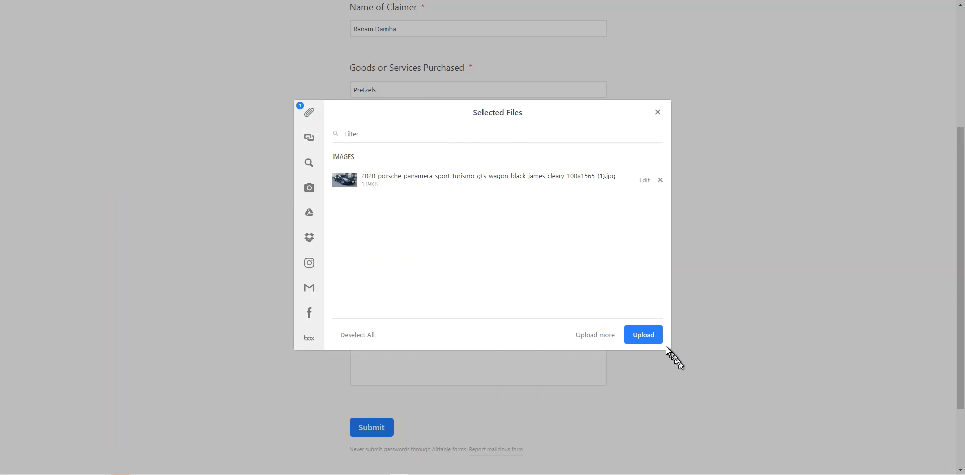
click(649, 336)
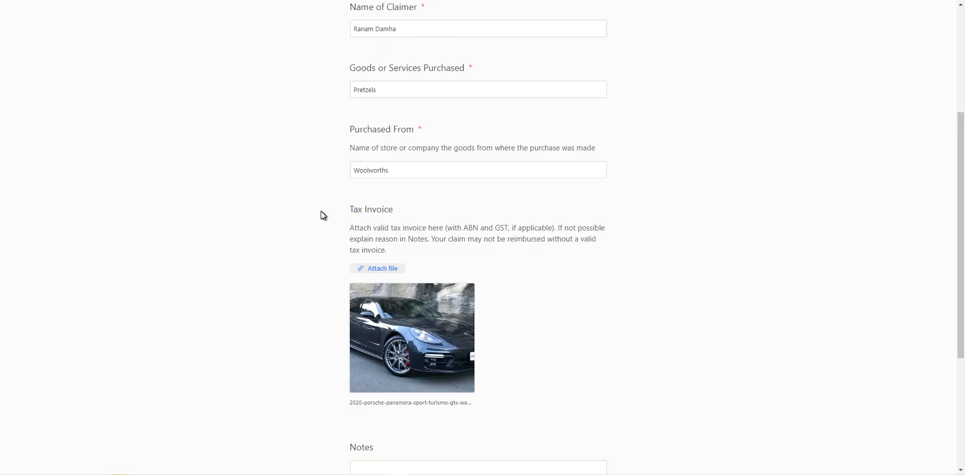
Step: Change the purchased item answer from Pretzels to Porsche
scroll(321, 211, down, 4)
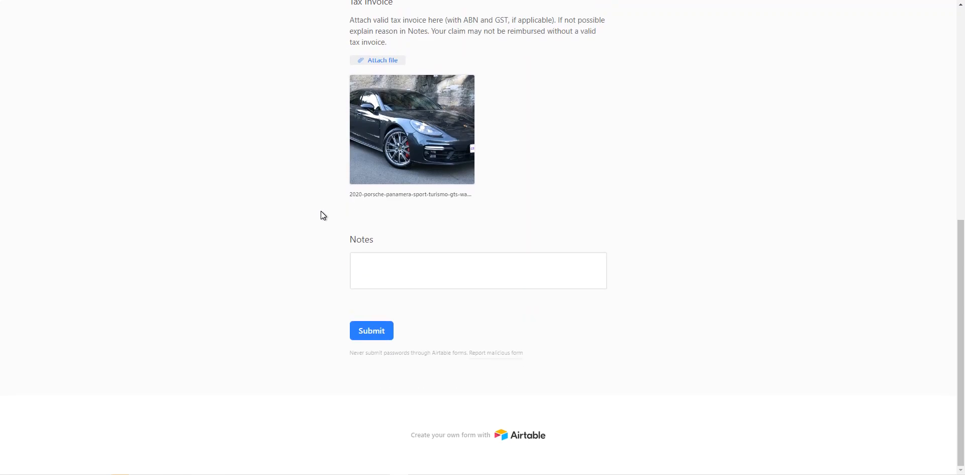
click(407, 260)
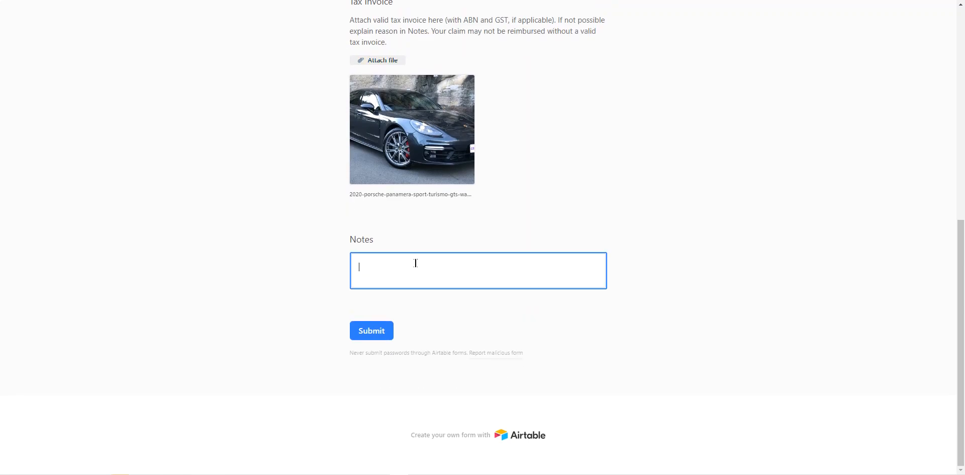
scroll(407, 260, up, 4)
scroll(402, 213, up, 2)
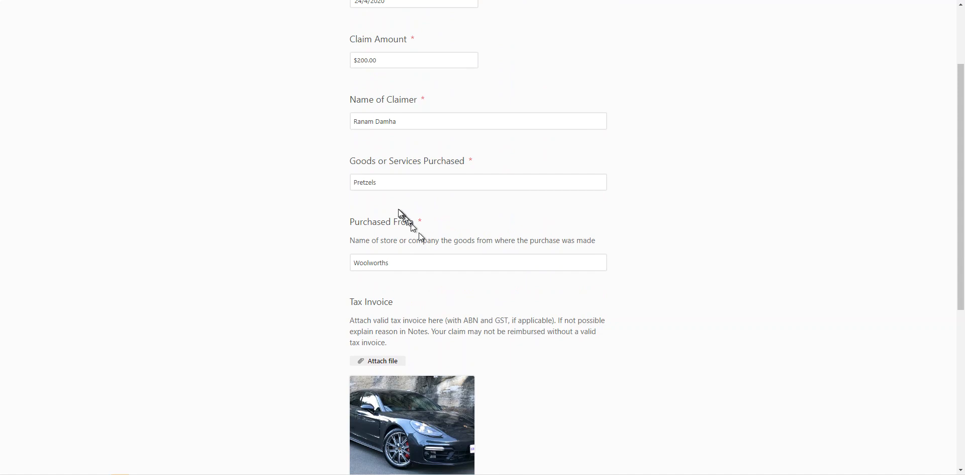
click(381, 184)
key(ctrl+a)
text(Porsch)
click(295, 202)
Step: Enter the note 'Had to buy this to deliver books'
scroll(294, 202, down, 2)
scroll(297, 207, down, 3)
click(363, 326)
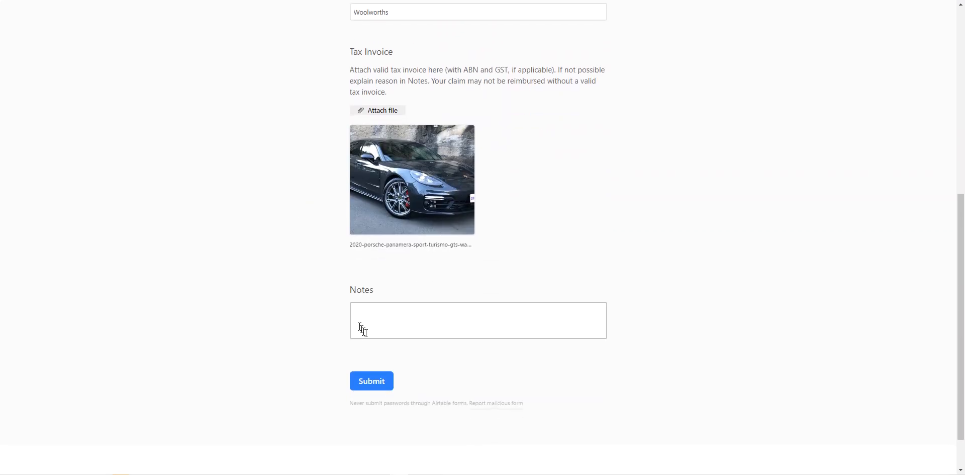
text(Had)
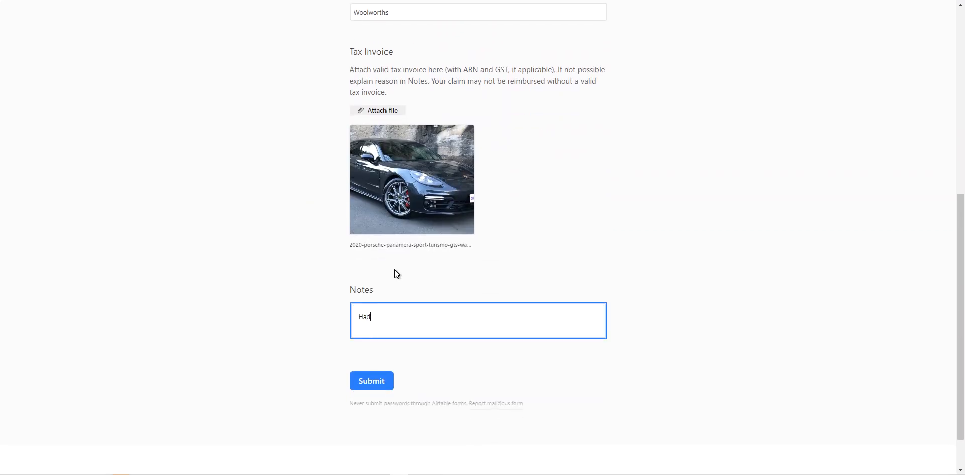
text( to buy this to deliver books)
click(239, 272)
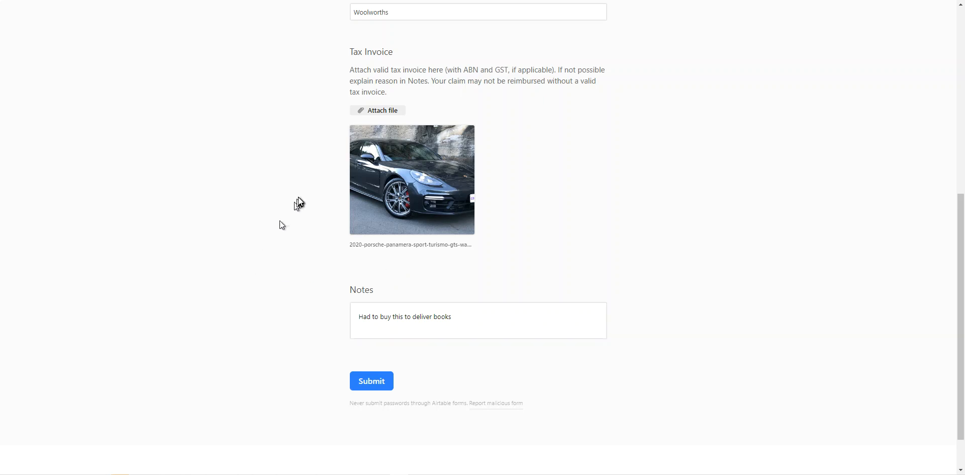
Step: Set the Claim Amount to $200000.00 and submit the expense claim form
scroll(298, 197, up, 7)
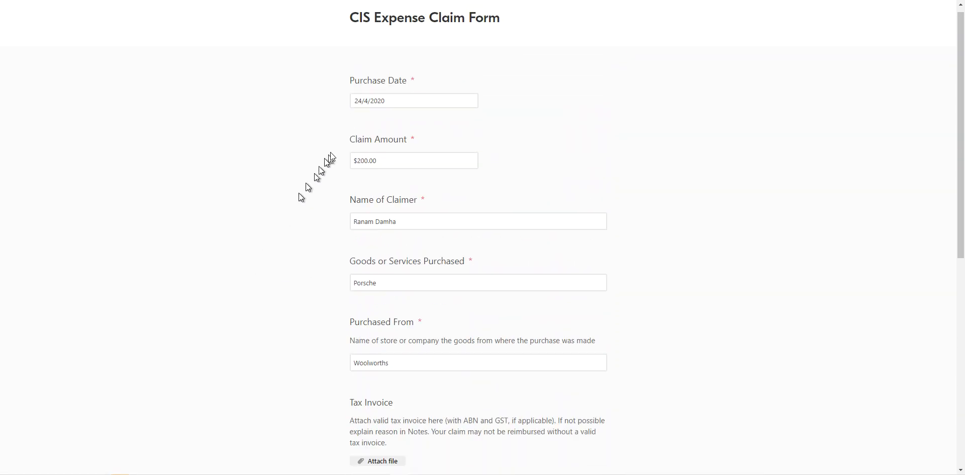
click(360, 160)
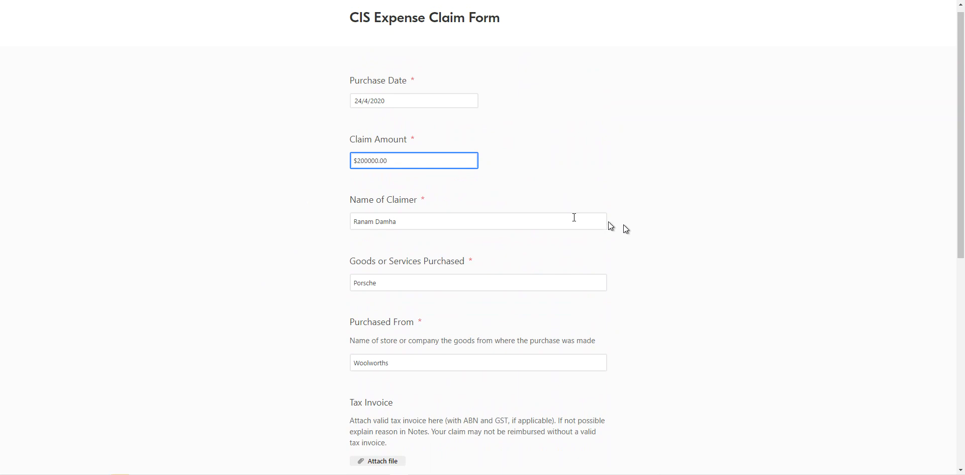
click(279, 211)
scroll(278, 211, down, 8)
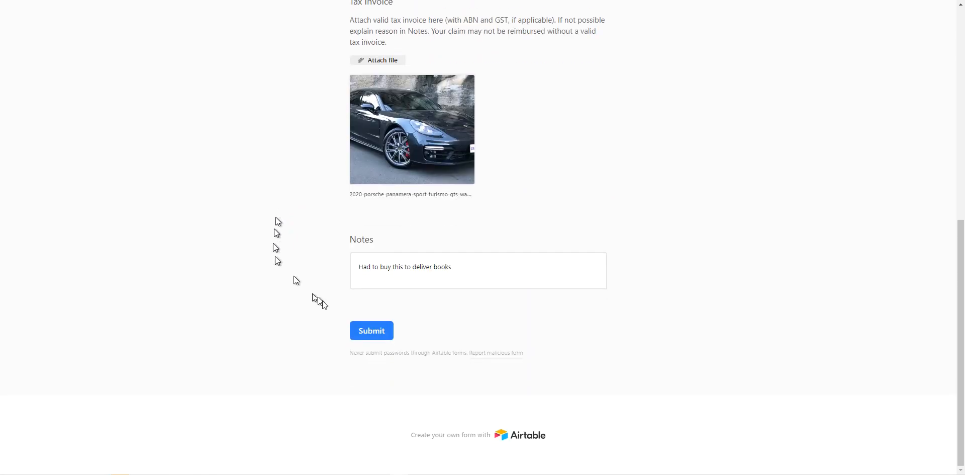
click(371, 332)
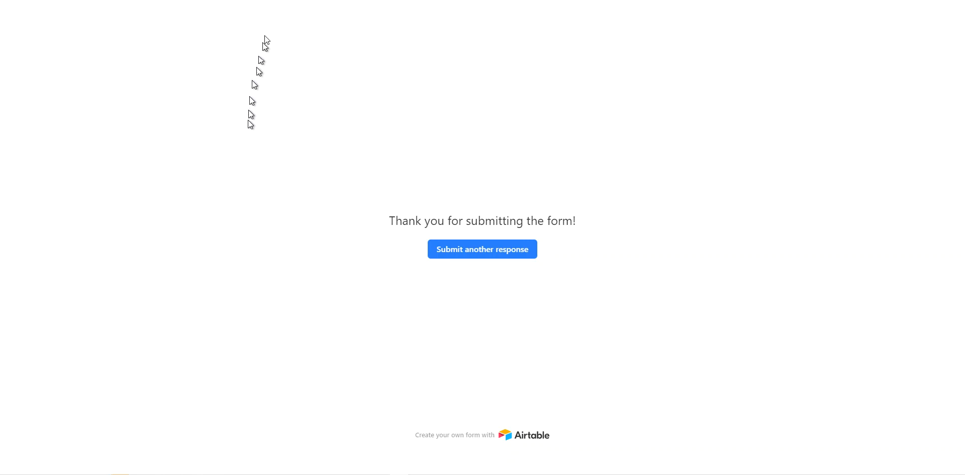
Step: Return to the CIS Bookkeeping base on the Expense Claims view
key(ctrl+Tab)
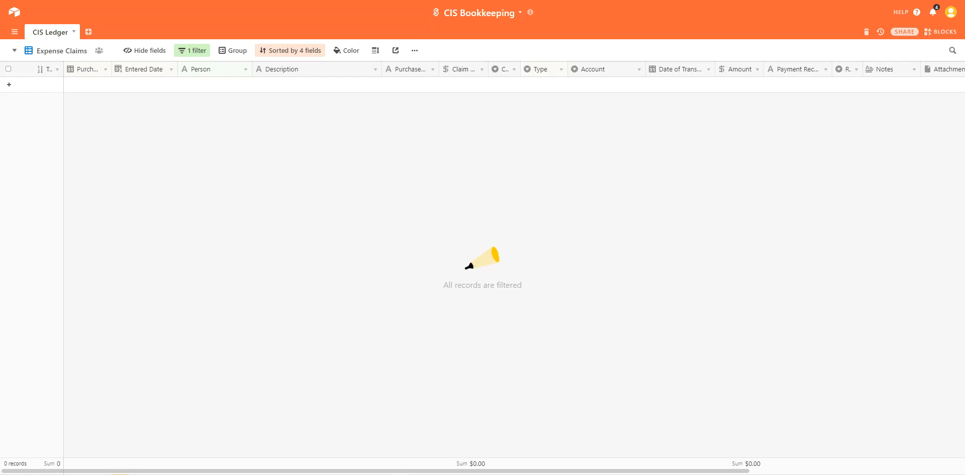
click(61, 52)
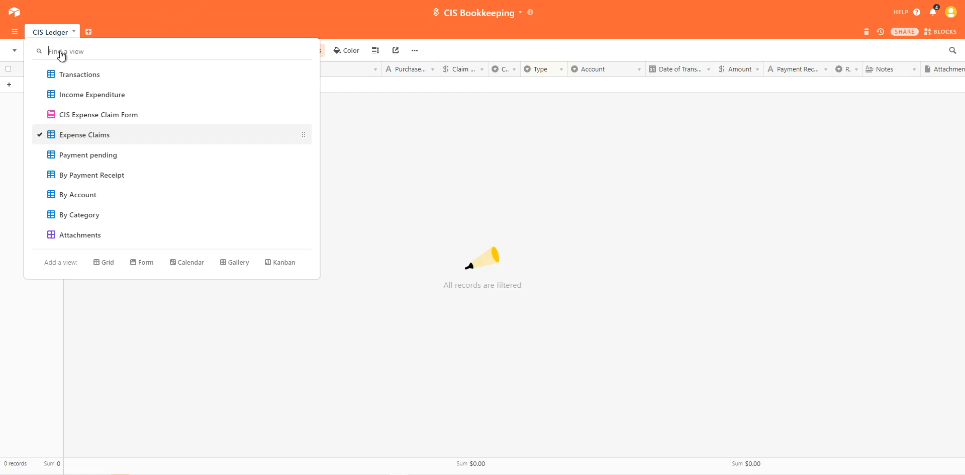
click(73, 135)
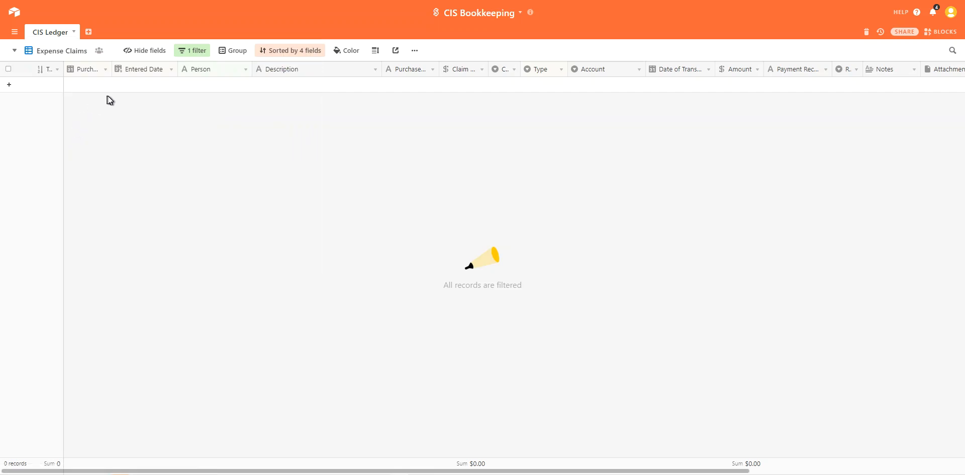
Step: Delete the Person filter condition so all 18 records, including the Porsche claim, show
click(190, 52)
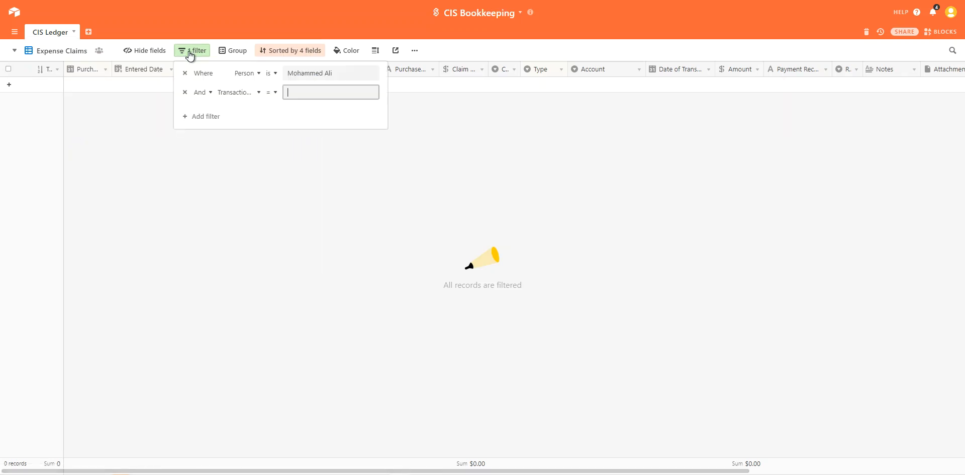
drag(341, 73, 281, 77)
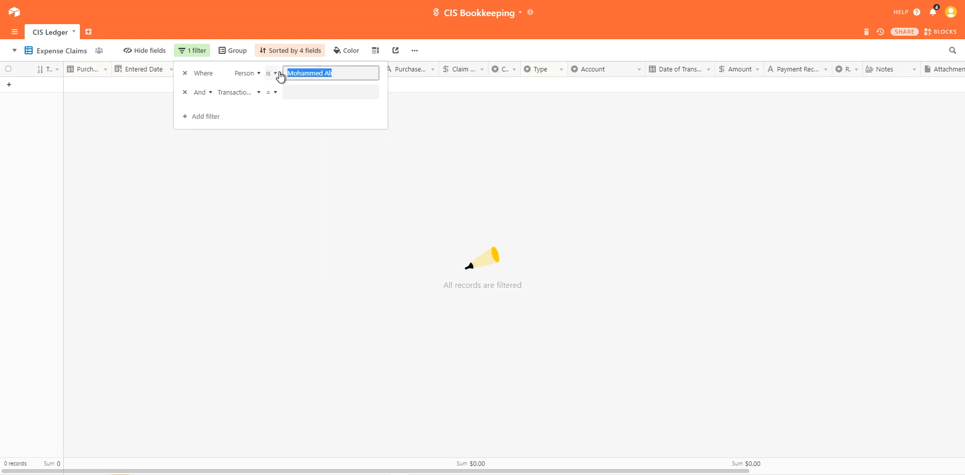
click(185, 74)
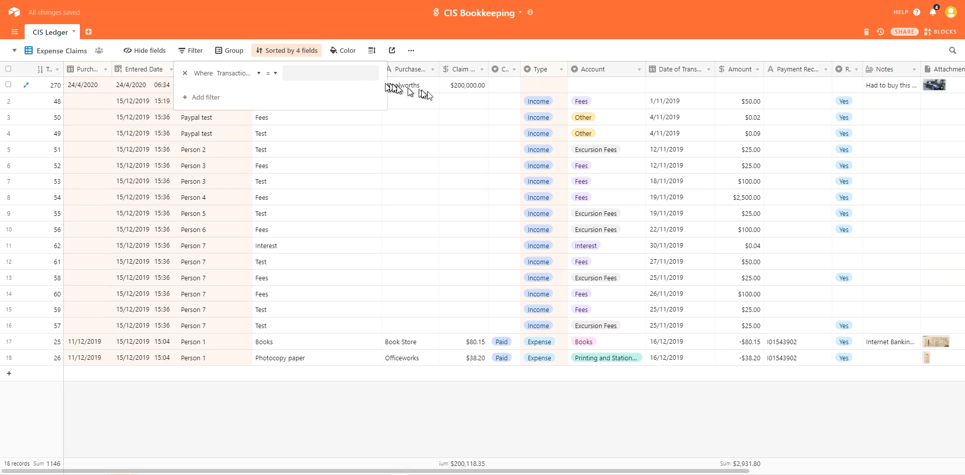
click(323, 404)
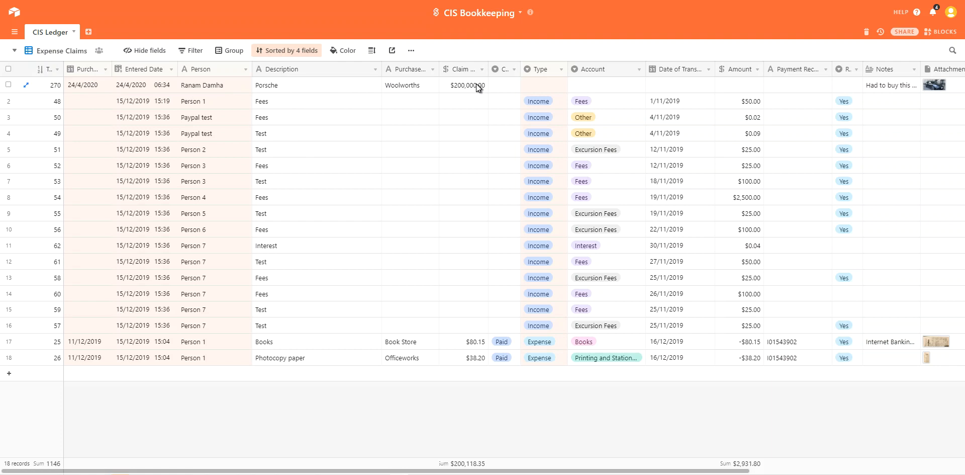
click(510, 85)
Step: Set the new Porsche claim's Type to Expense
click(515, 84)
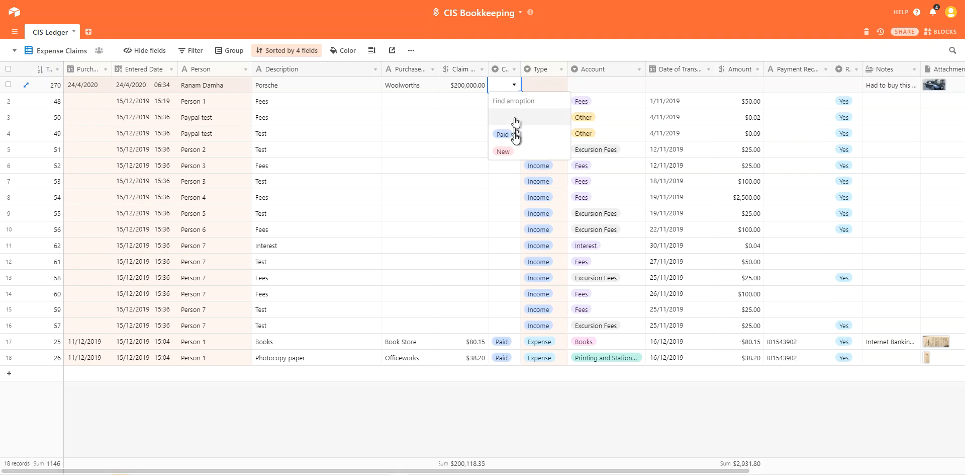
click(518, 49)
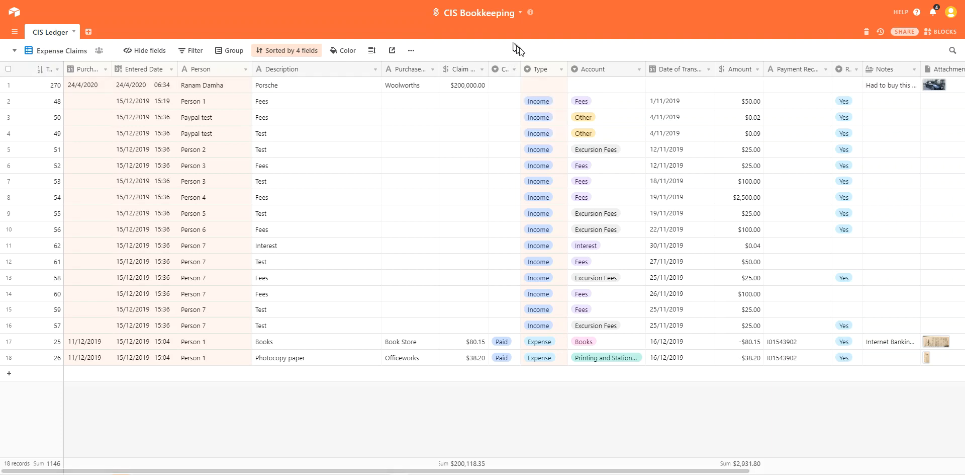
click(551, 80)
click(561, 85)
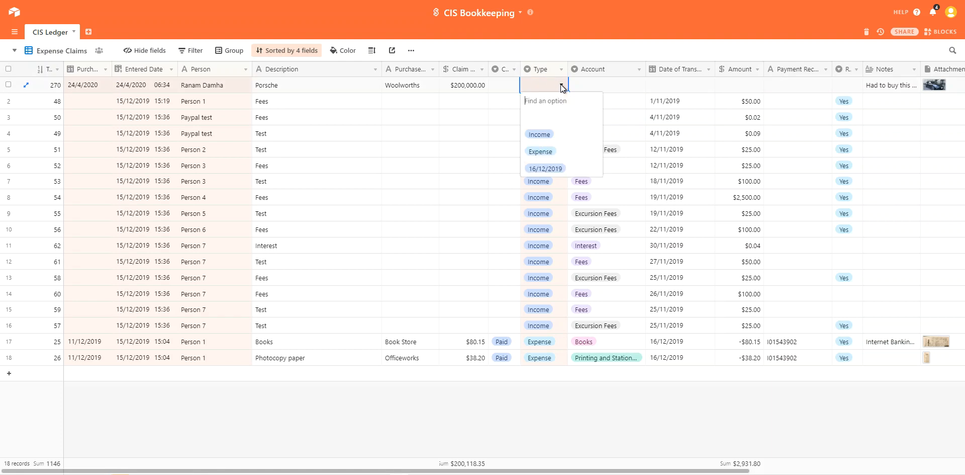
click(547, 150)
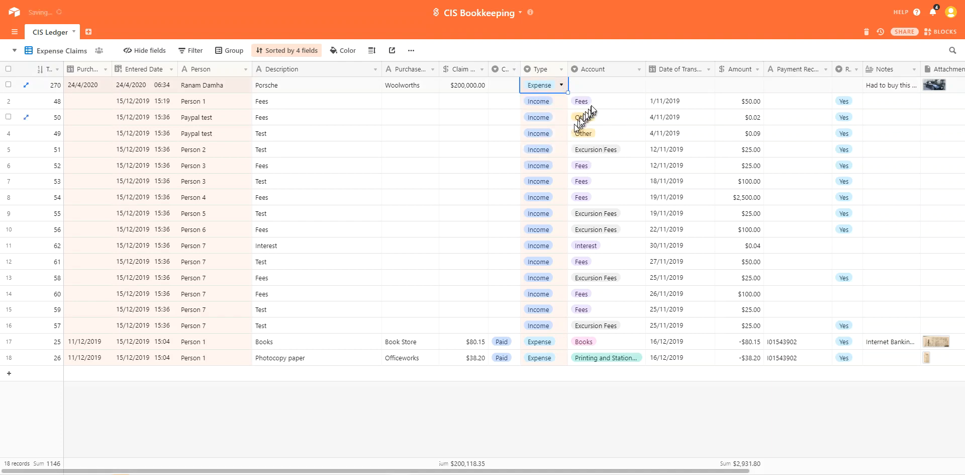
Step: Let the record re-sort to the bottom of the grid and select its empty Account cell
click(610, 85)
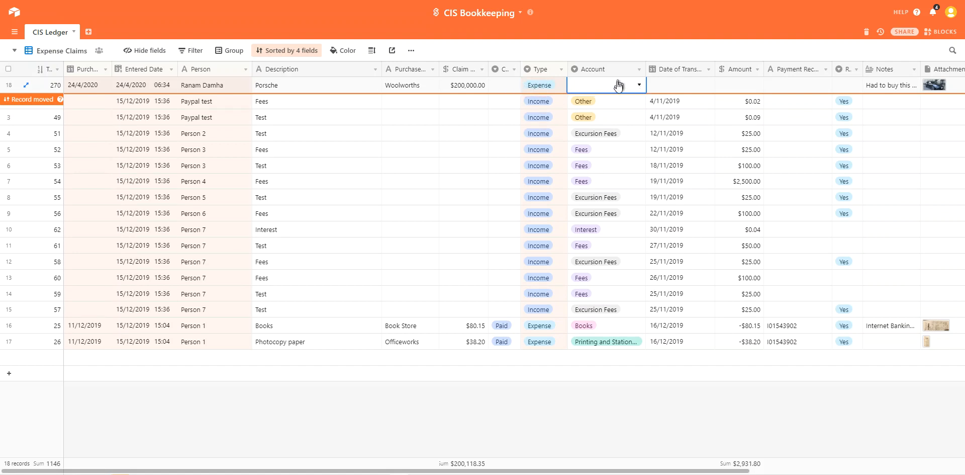
click(413, 399)
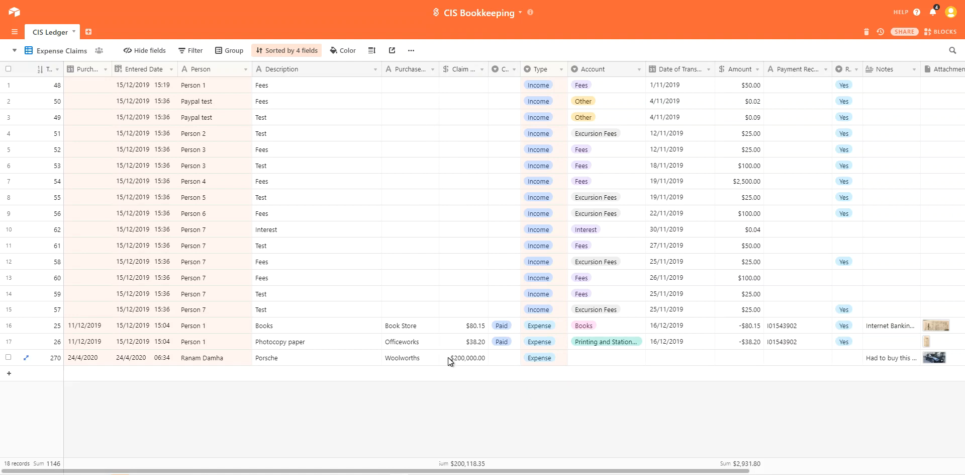
click(593, 357)
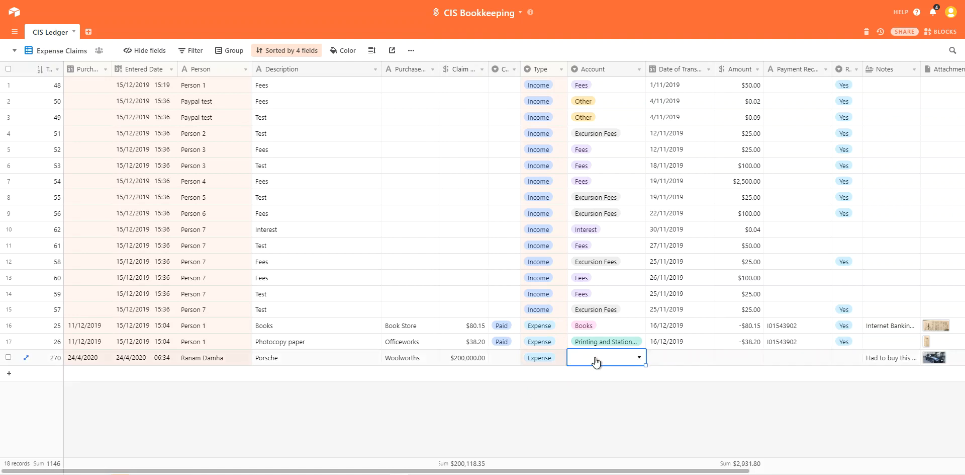
Step: Choose Other as the Porsche record's Account category
click(639, 358)
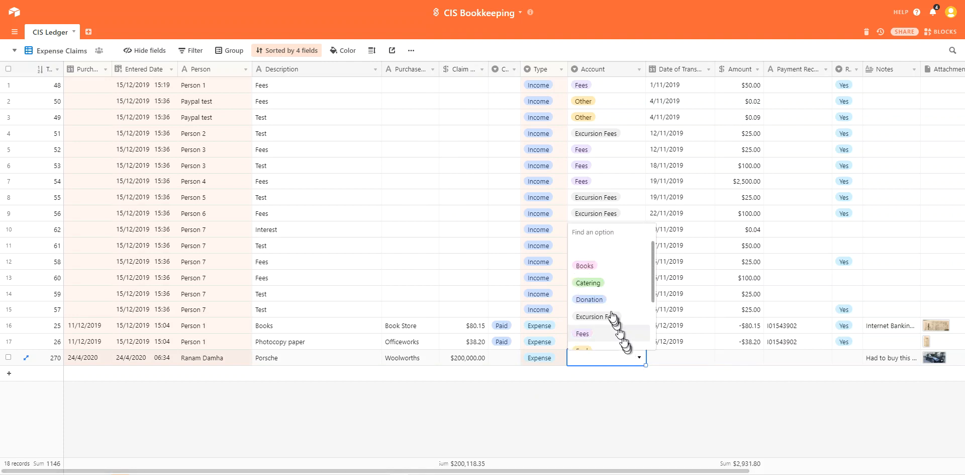
scroll(609, 312, down, 3)
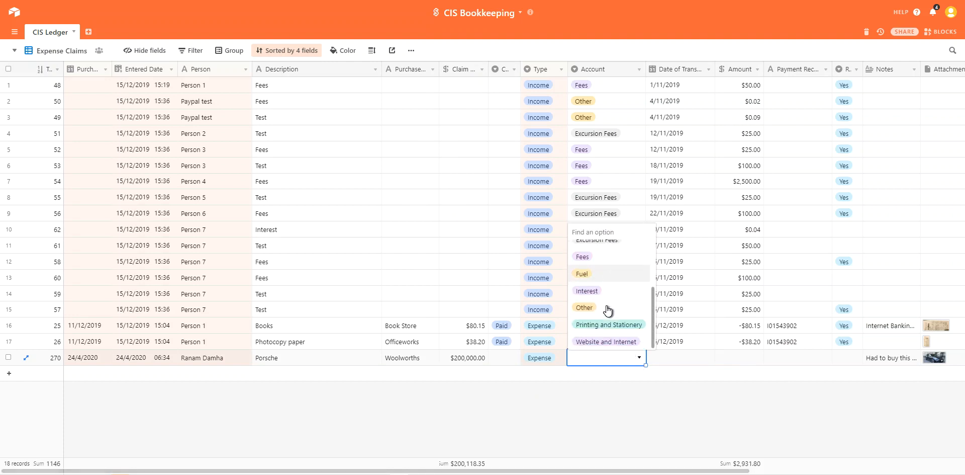
scroll(608, 310, up, 3)
scroll(608, 311, down, 3)
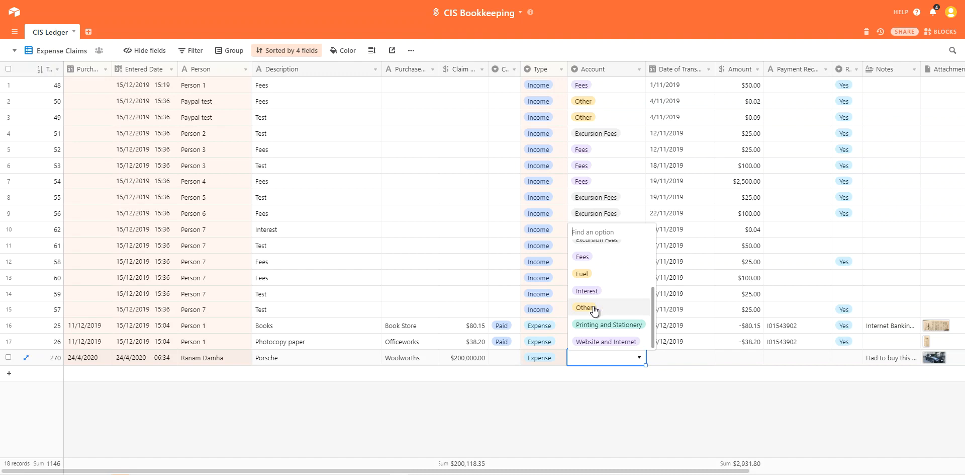
click(585, 307)
click(605, 403)
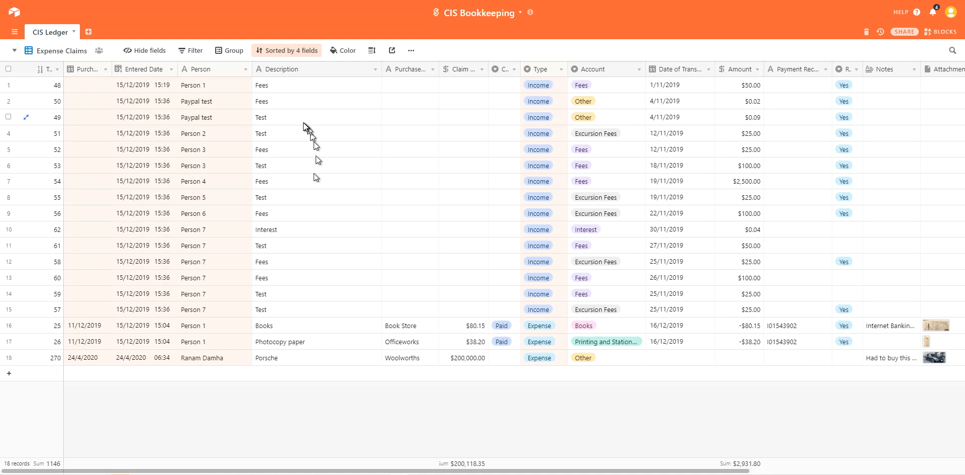
click(194, 52)
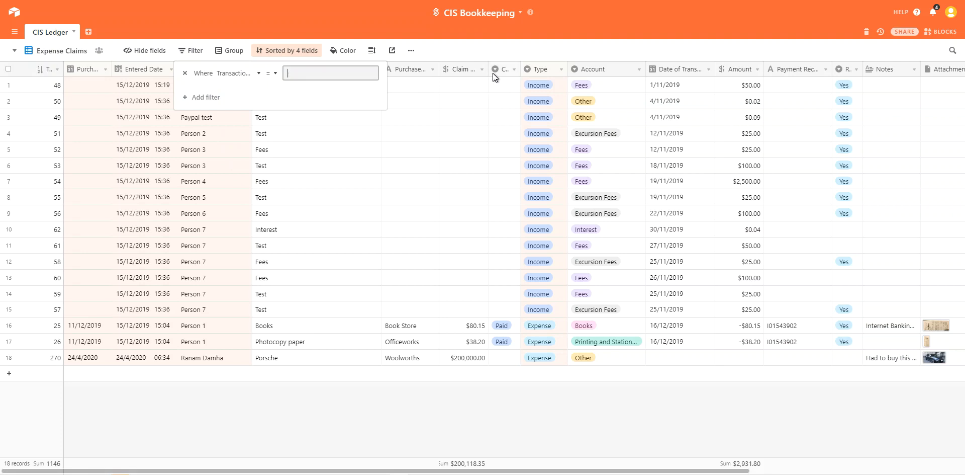
click(253, 72)
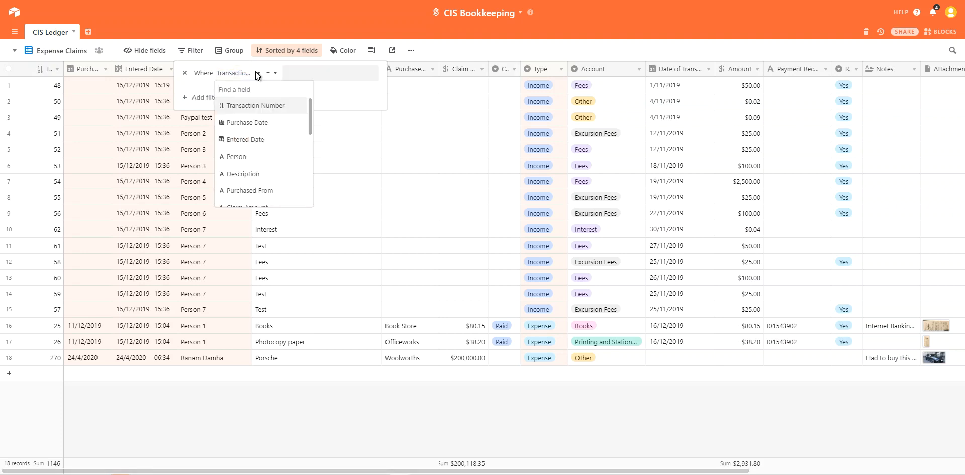
scroll(251, 116, down, 3)
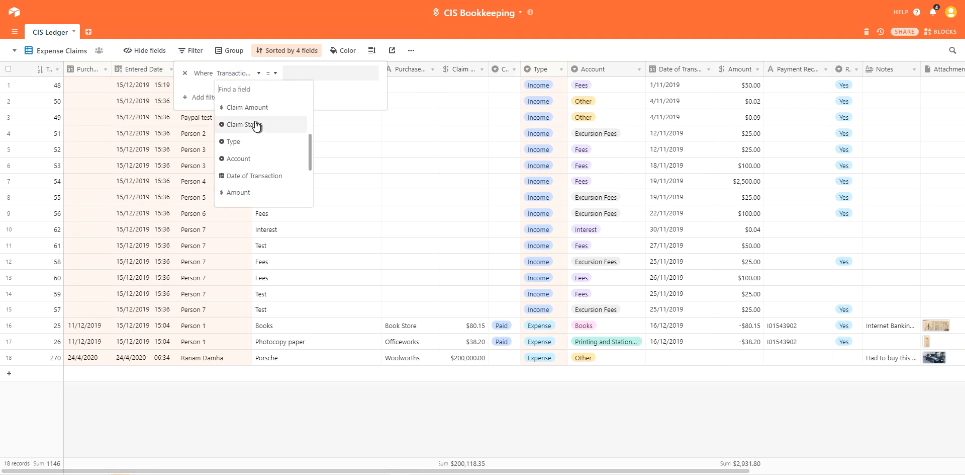
click(255, 123)
click(301, 76)
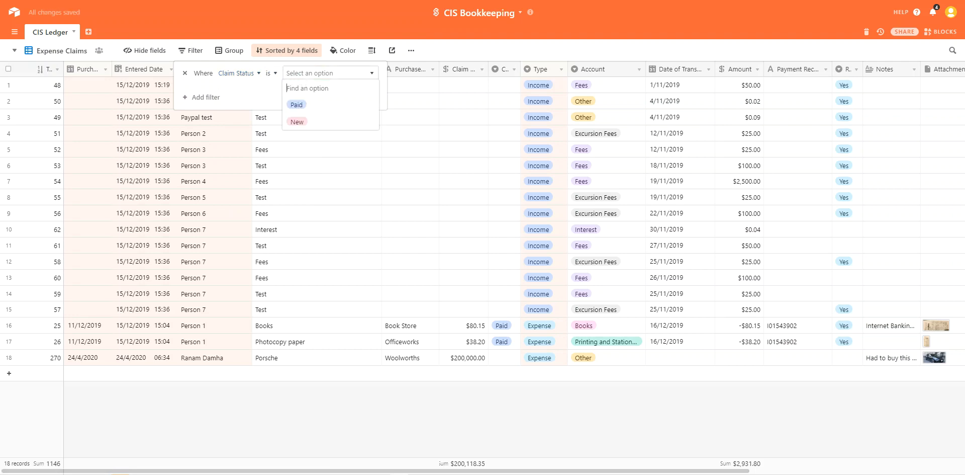
click(272, 73)
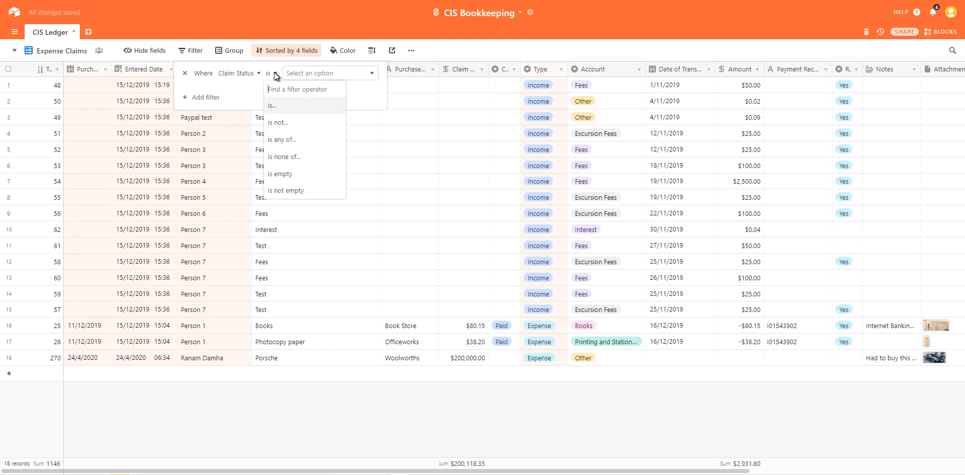
click(279, 176)
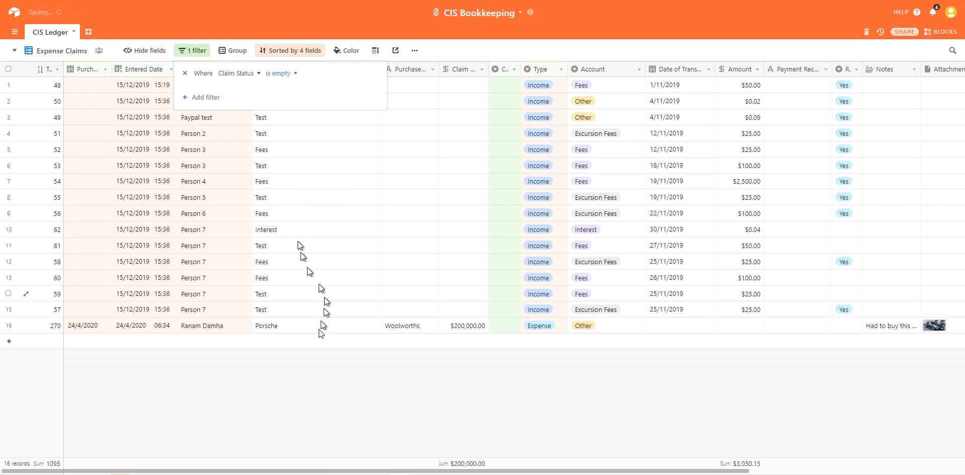
click(325, 388)
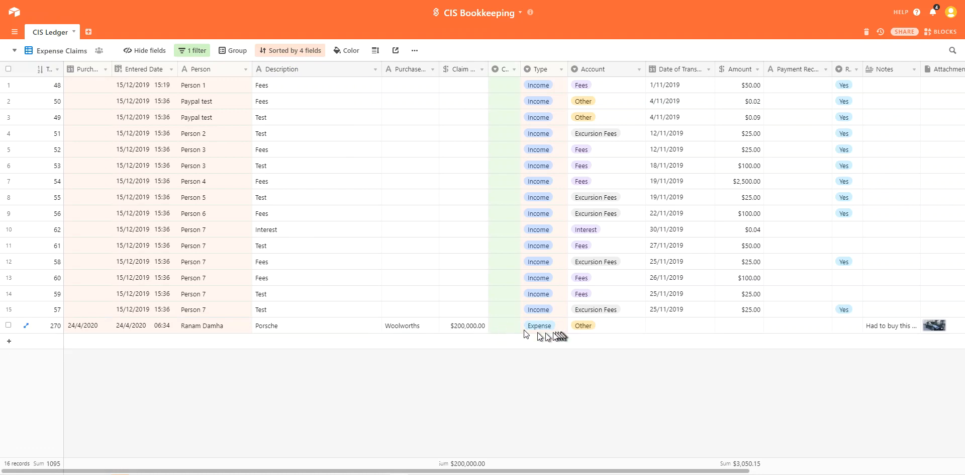
click(197, 53)
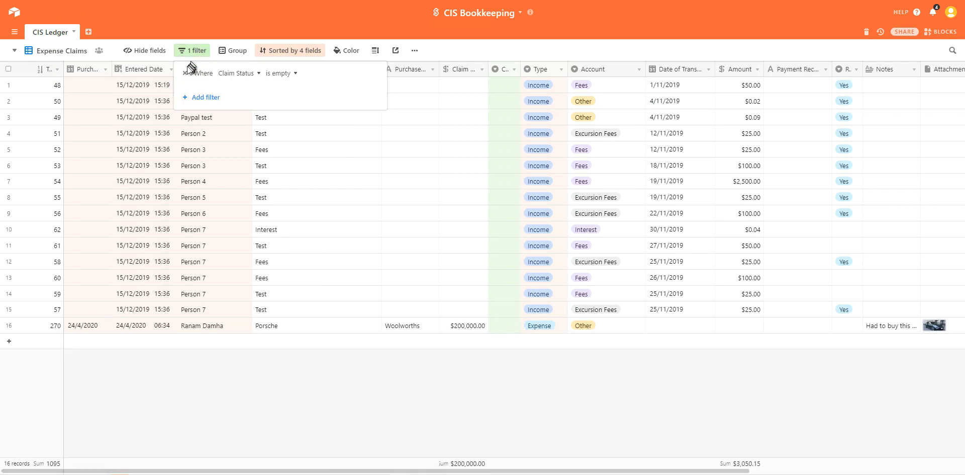
click(185, 75)
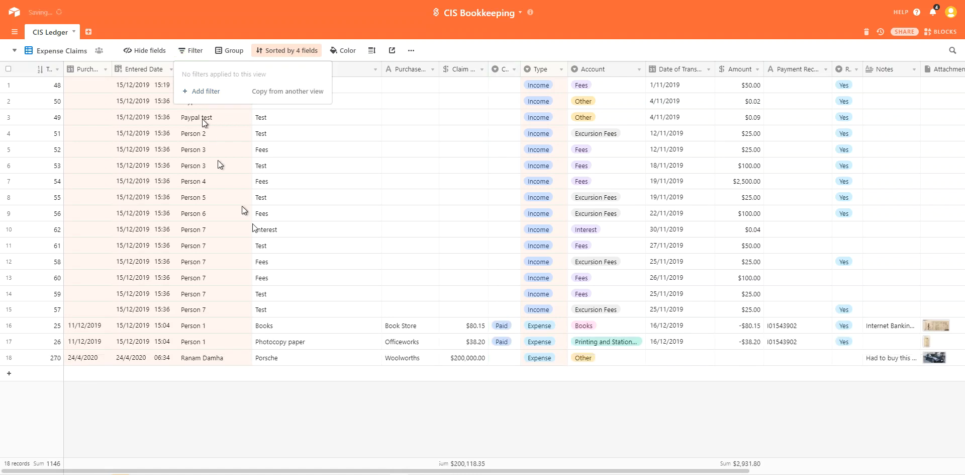
click(346, 414)
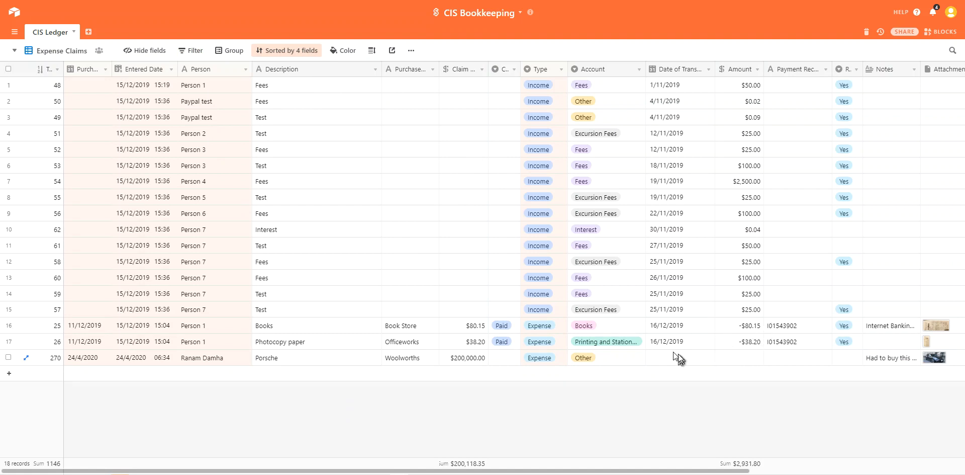
click(56, 51)
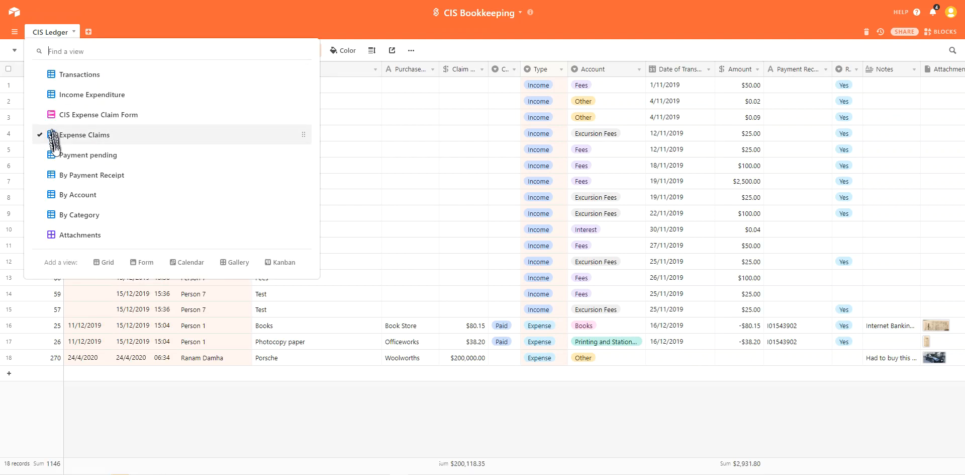
Step: Switch to the Payment pending view and widen the Payment Receipt column
click(70, 153)
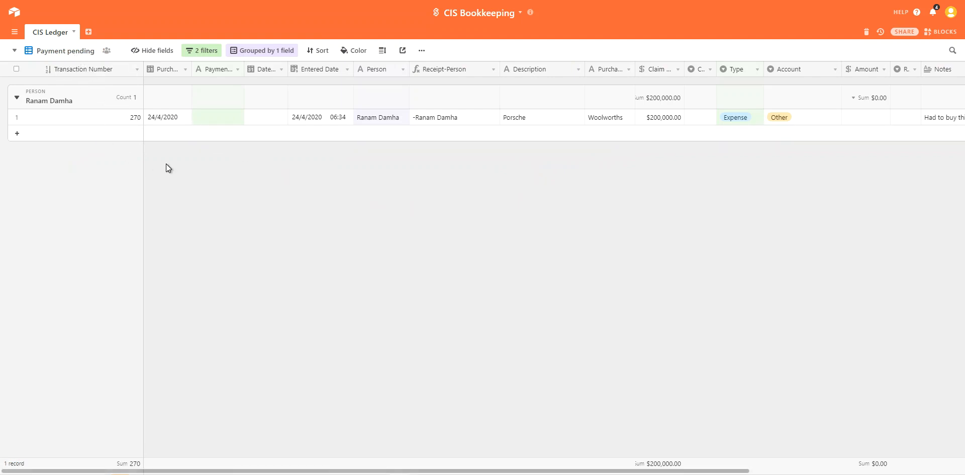
click(238, 70)
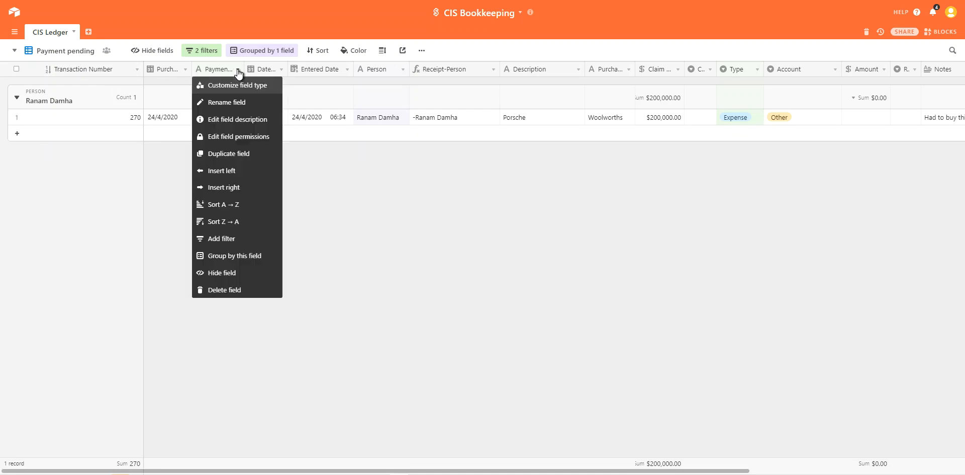
click(339, 190)
drag(244, 69, 266, 69)
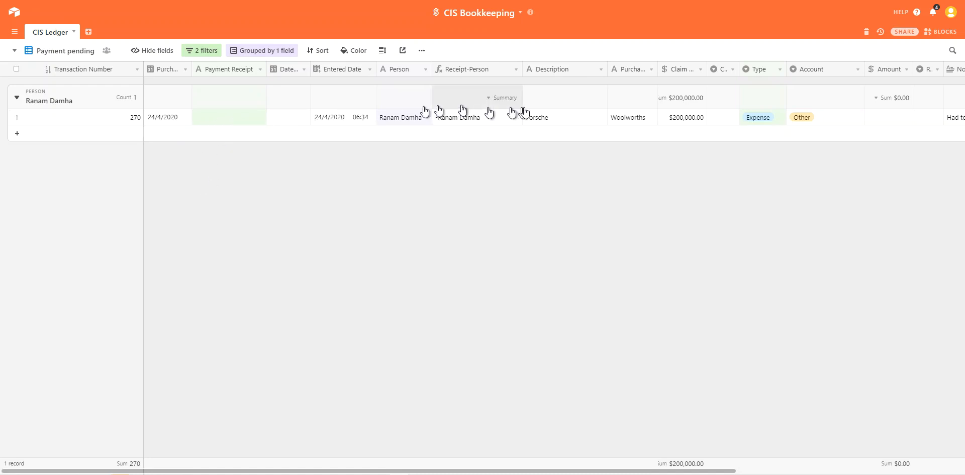
Step: Create a new Rejected claim status option and assign it to record 270
click(720, 114)
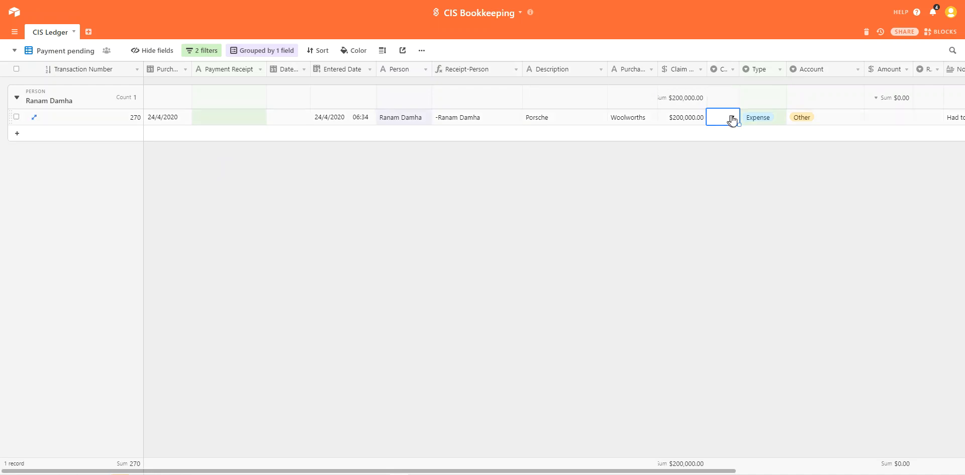
click(732, 116)
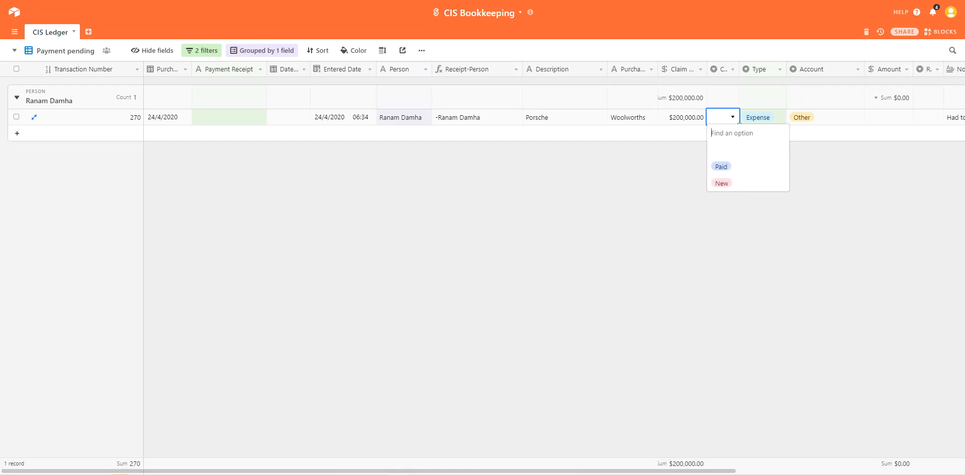
text(Rejected)
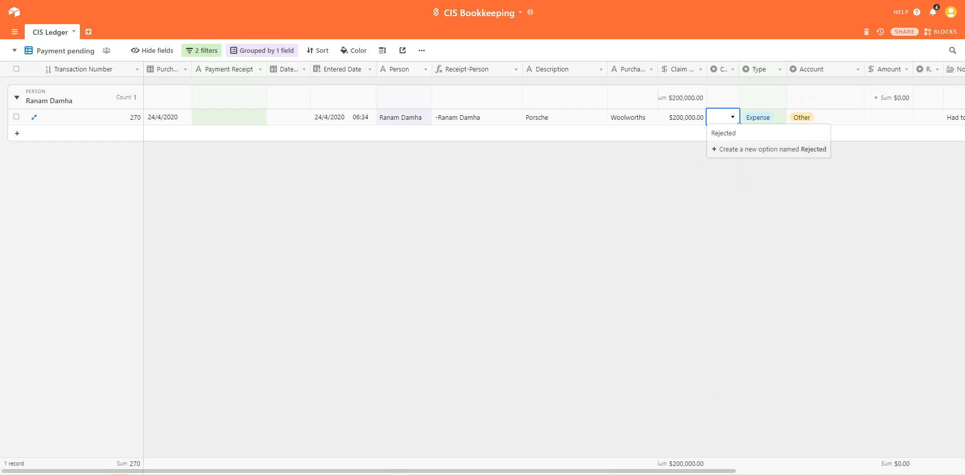
click(734, 151)
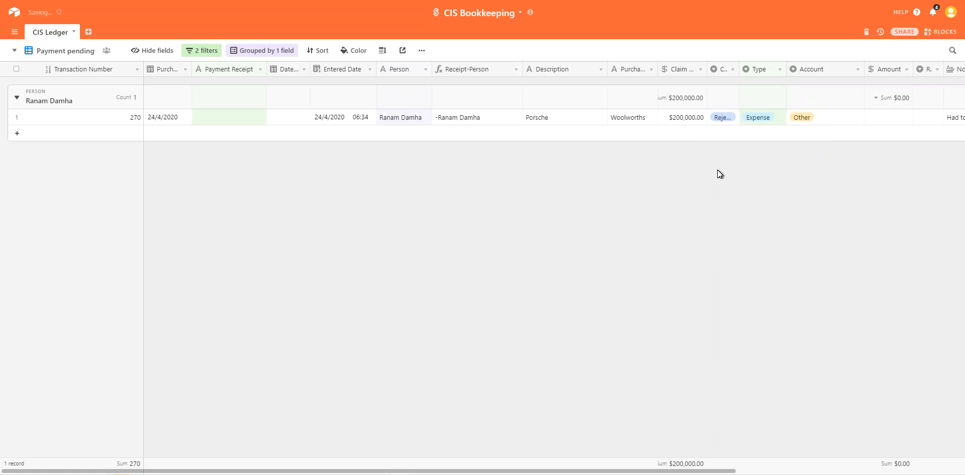
Step: Widen the Claim Status column and change the status to Paid
drag(740, 70, 751, 71)
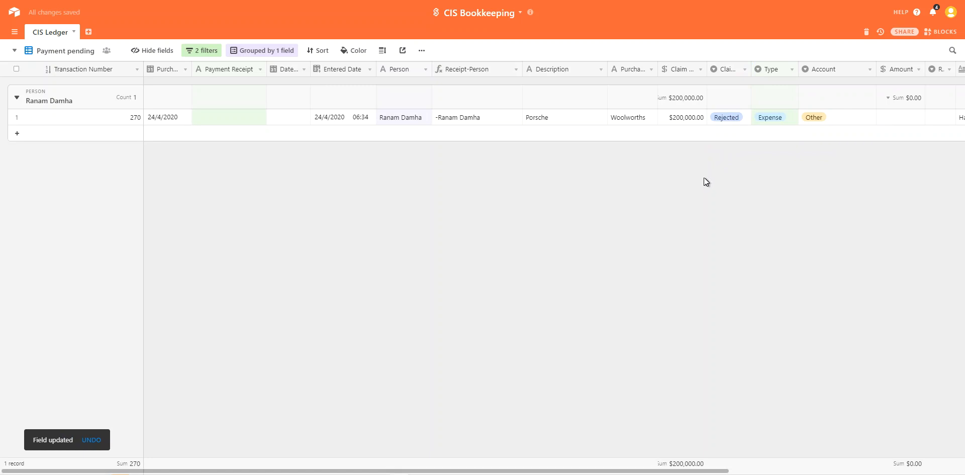
click(746, 117)
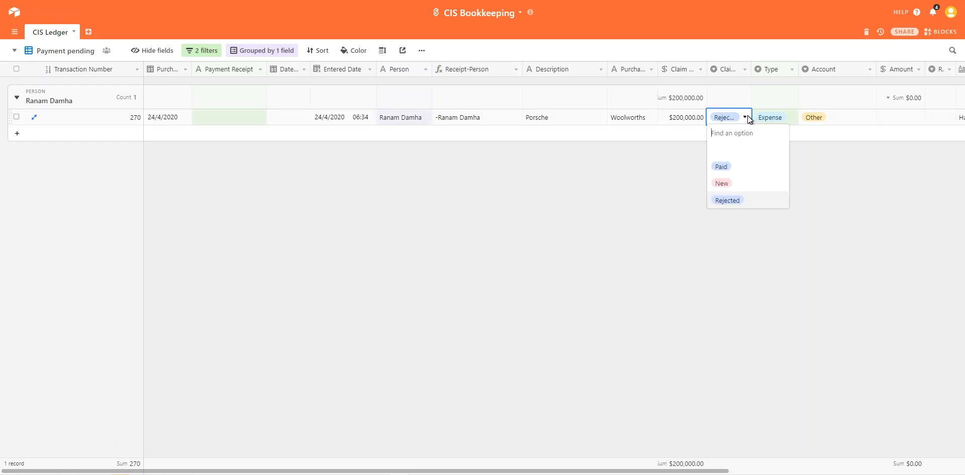
click(724, 165)
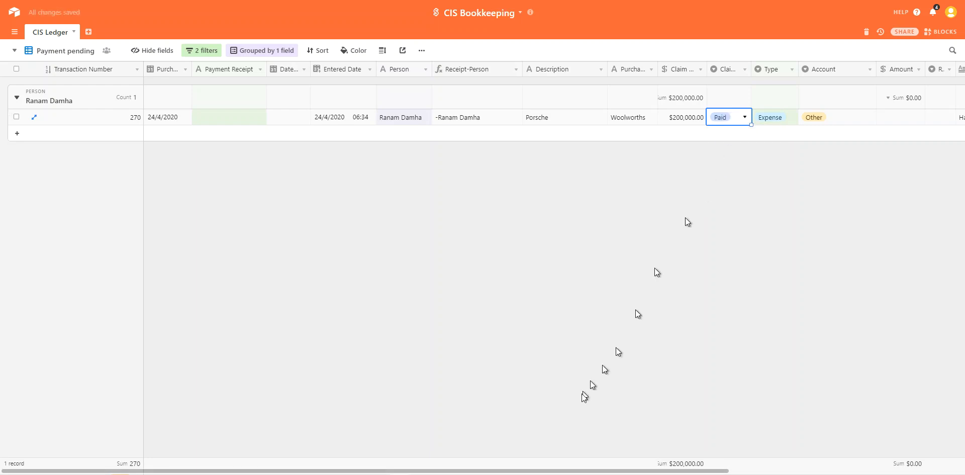
drag(590, 473, 705, 463)
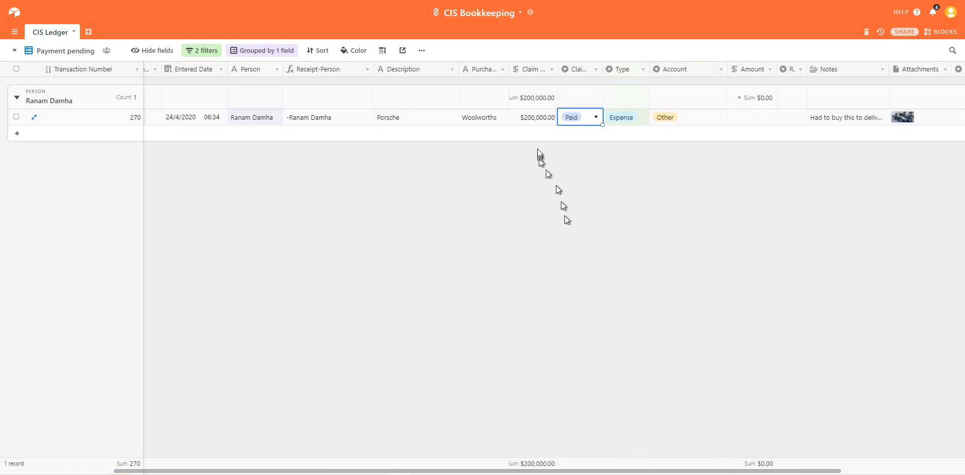
Step: Enter -200000 in the Porsche claim's Amount cell
click(747, 123)
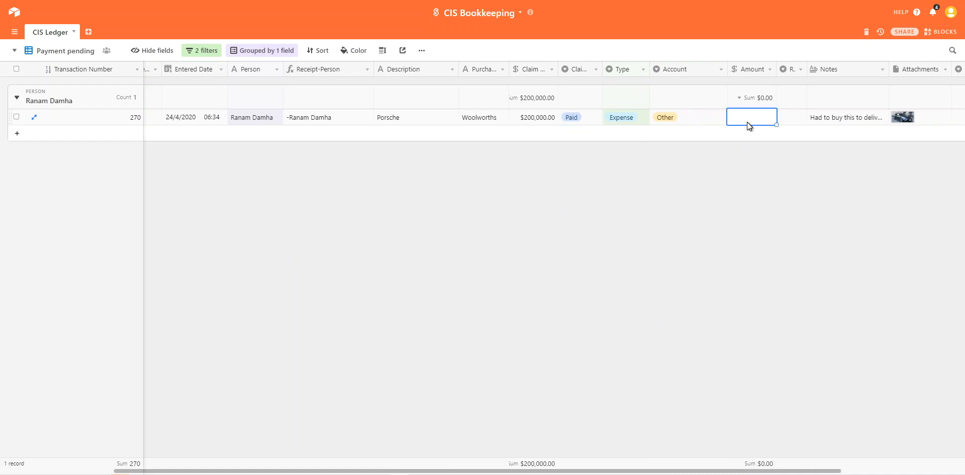
click(742, 119)
text(-200000)
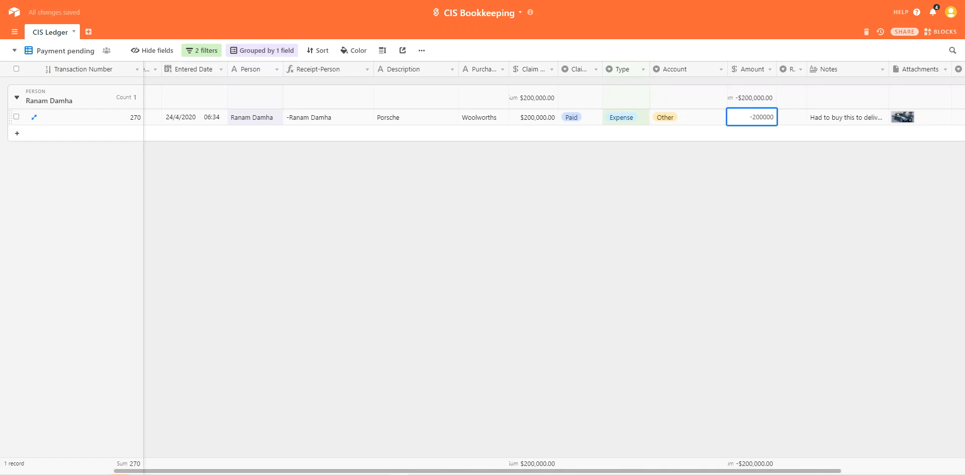
key(Return)
click(711, 209)
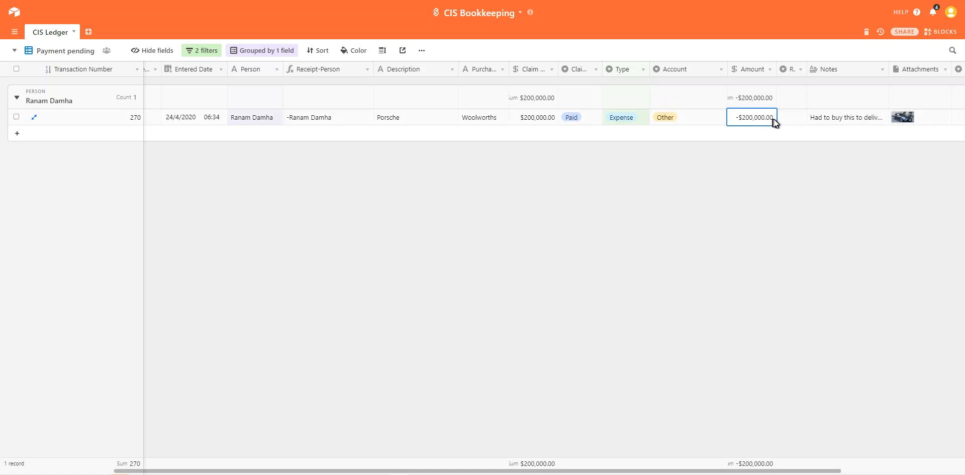
Step: Set the claim's Category to 2020 School
drag(774, 471, 857, 470)
click(883, 120)
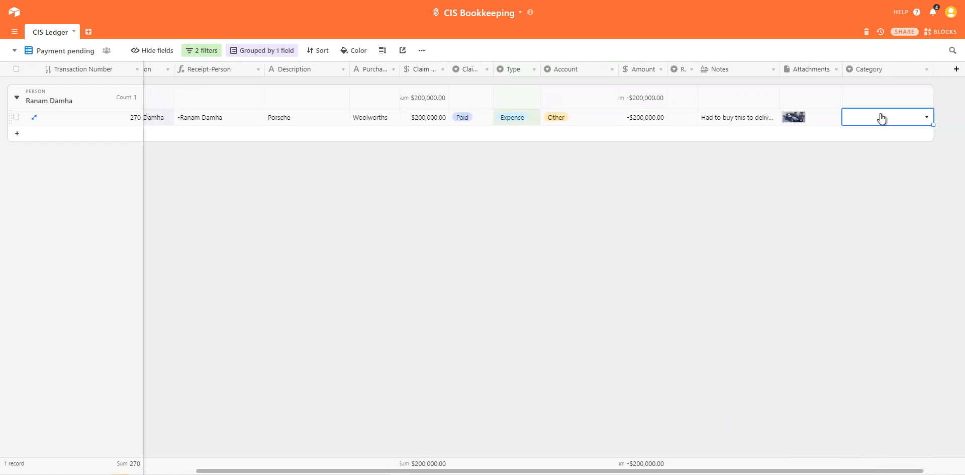
click(926, 116)
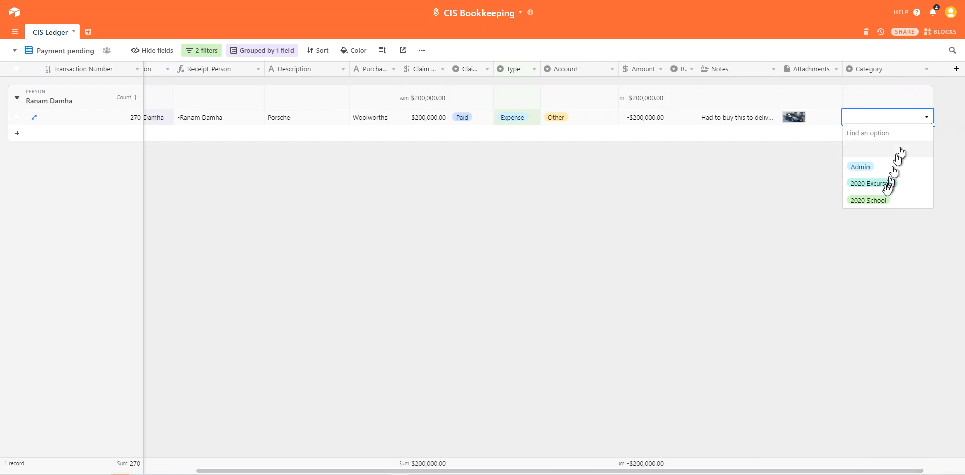
click(881, 201)
click(798, 180)
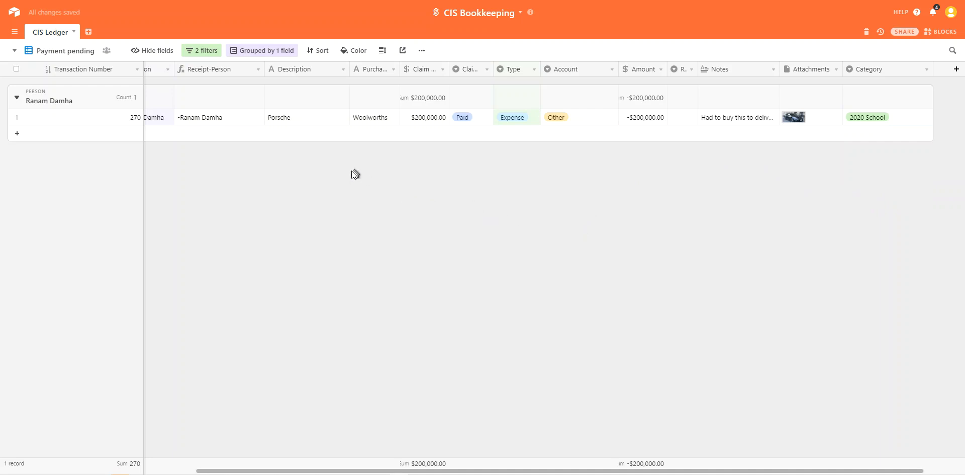
scroll(385, 104, left, 3)
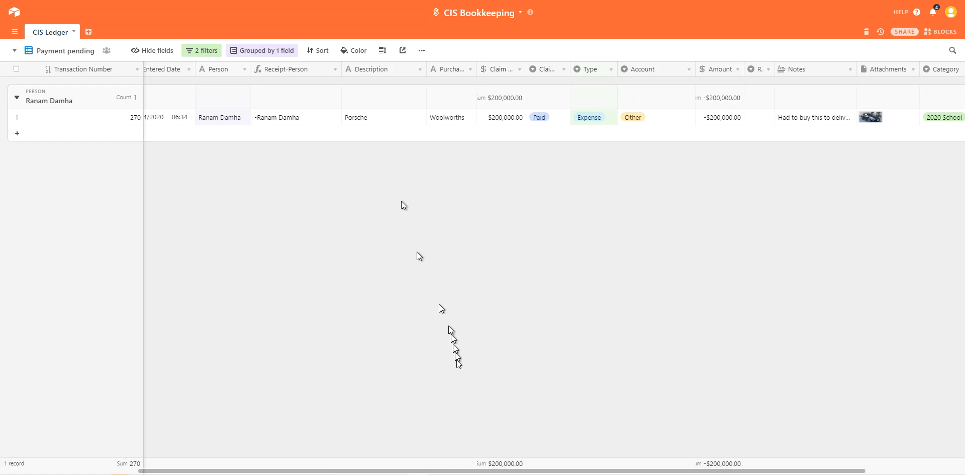
Step: Set the transaction date to 24 April 2020
drag(447, 472, 286, 457)
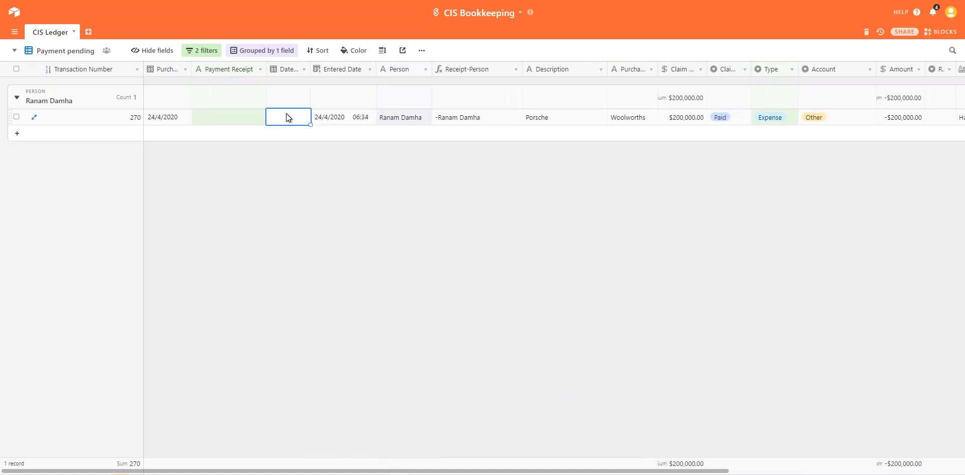
click(298, 119)
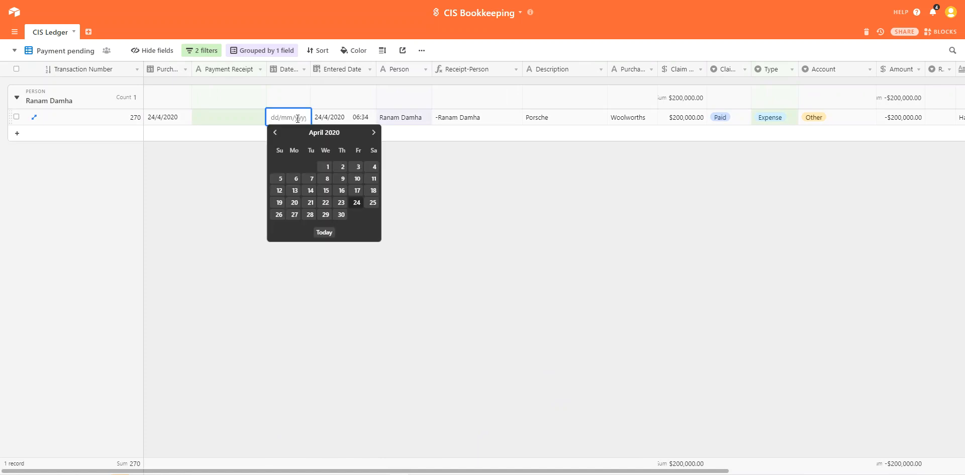
click(357, 203)
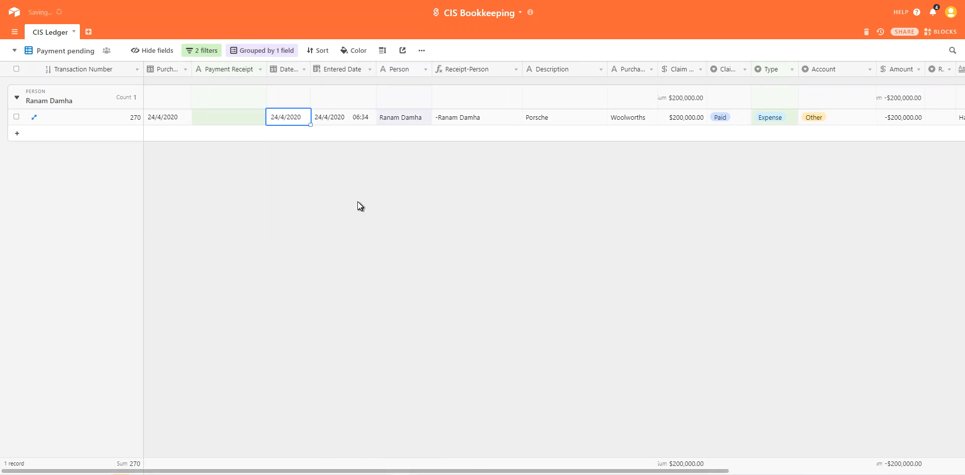
Step: Enter the payment receipt number in the Payment Receipt cell
click(242, 118)
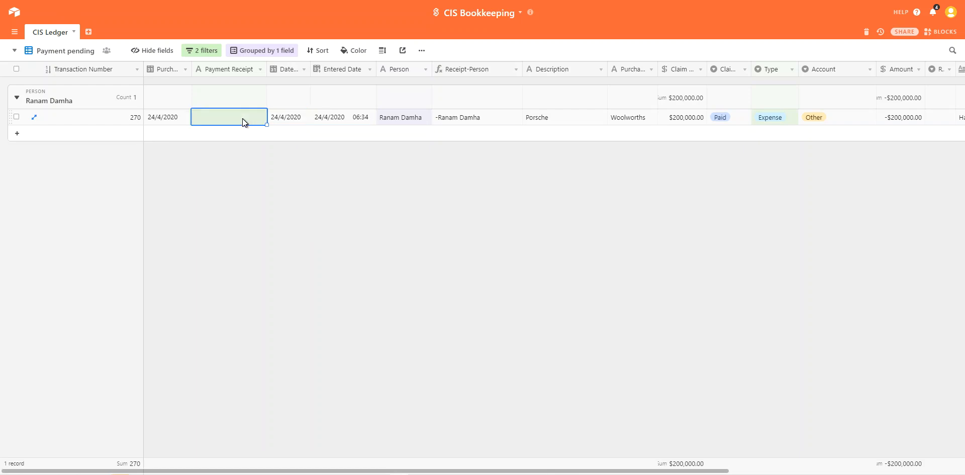
key(Return)
text(I-)
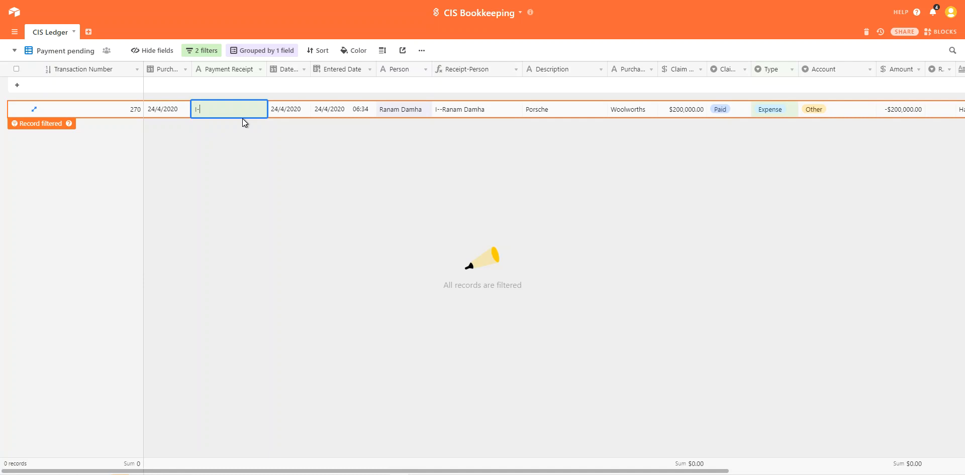
text(09938209)
key(Return)
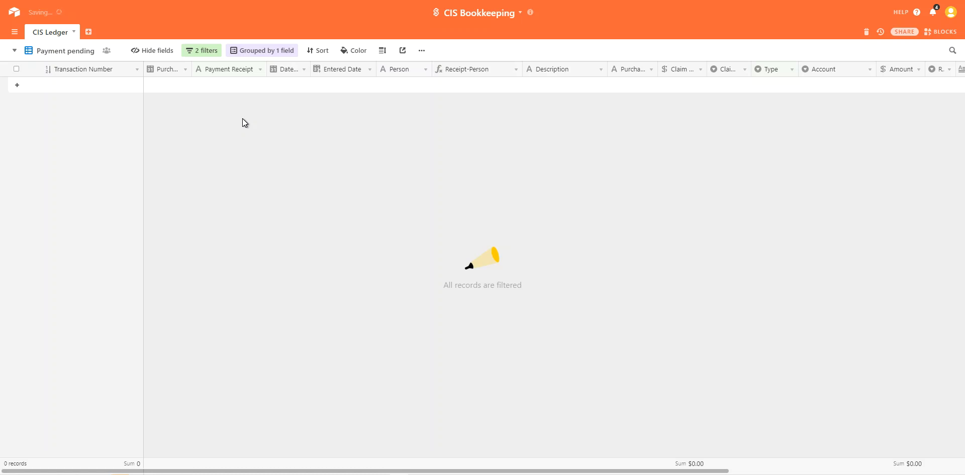
Step: Switch to Expense Claims and expand the Porsche claim's note to read it
click(65, 52)
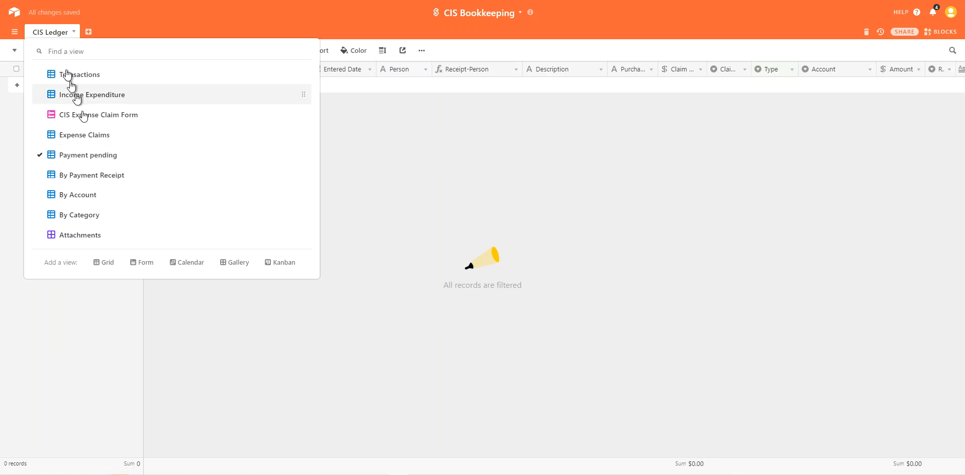
click(88, 138)
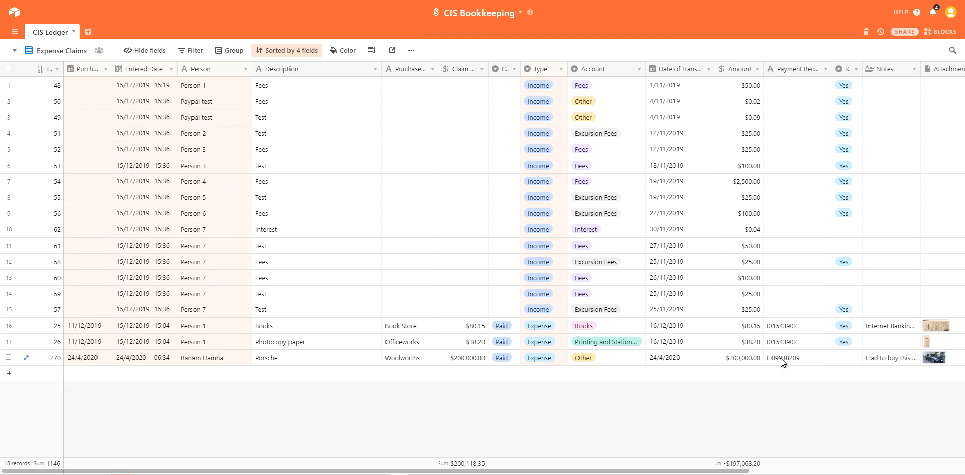
click(882, 360)
click(882, 360)
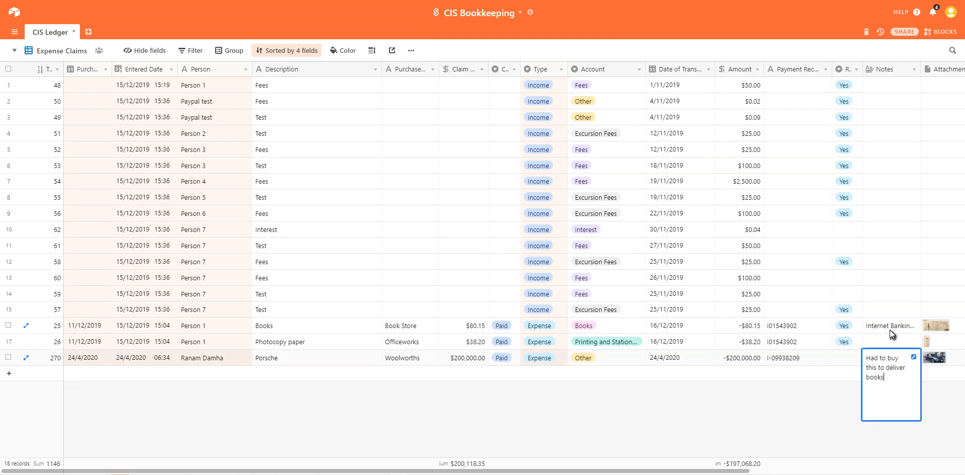
click(629, 403)
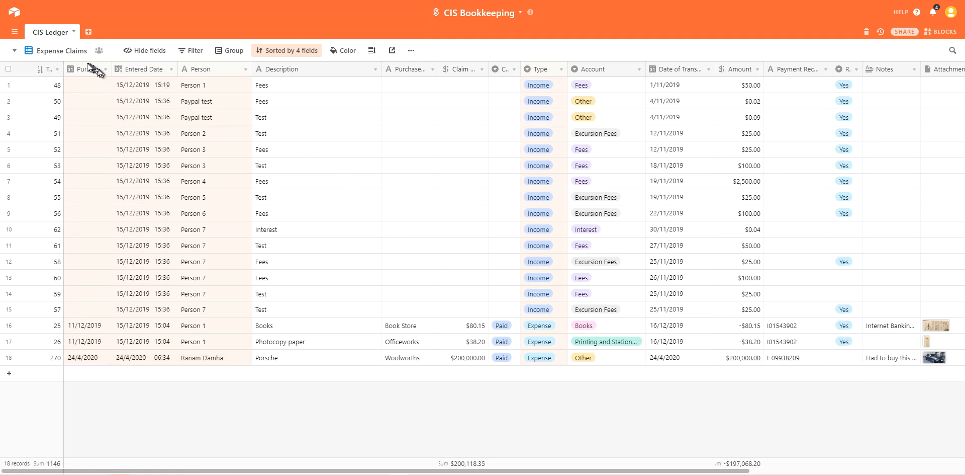
Step: Switch to the By Payment Receipt view, grouped by transaction date
click(63, 52)
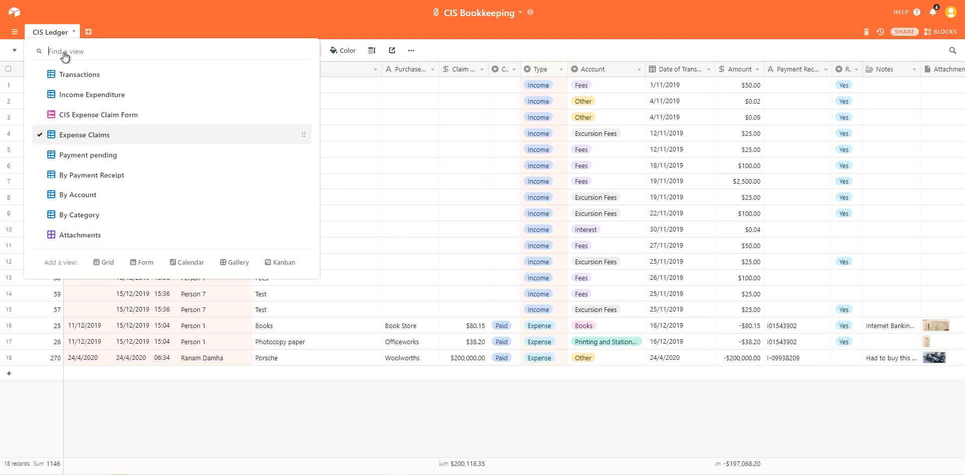
click(78, 176)
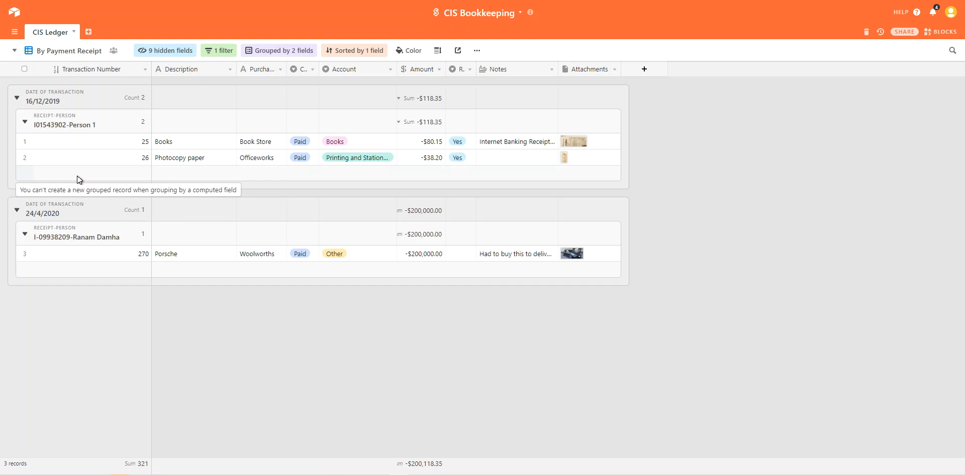
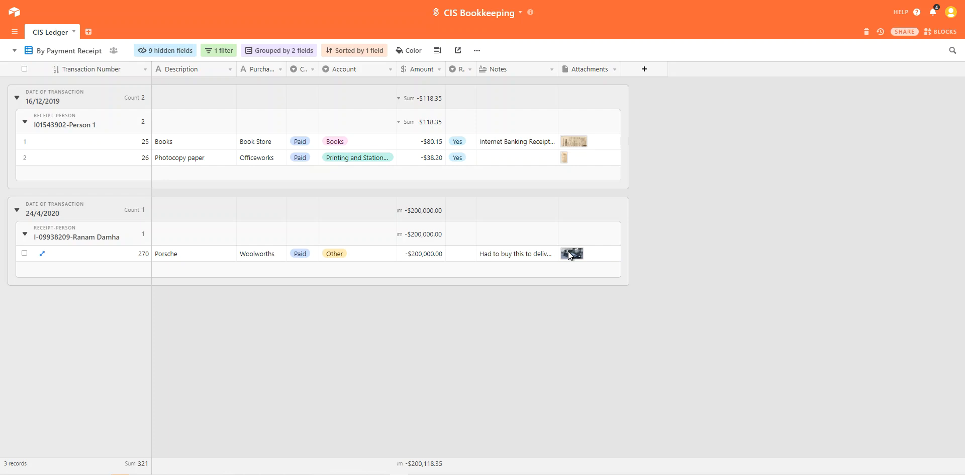
Step: Take a screen snip of the 16/12/2019 receipt group
drag(568, 252, 227, 298)
key(super+shift+s)
drag(6, 80, 643, 190)
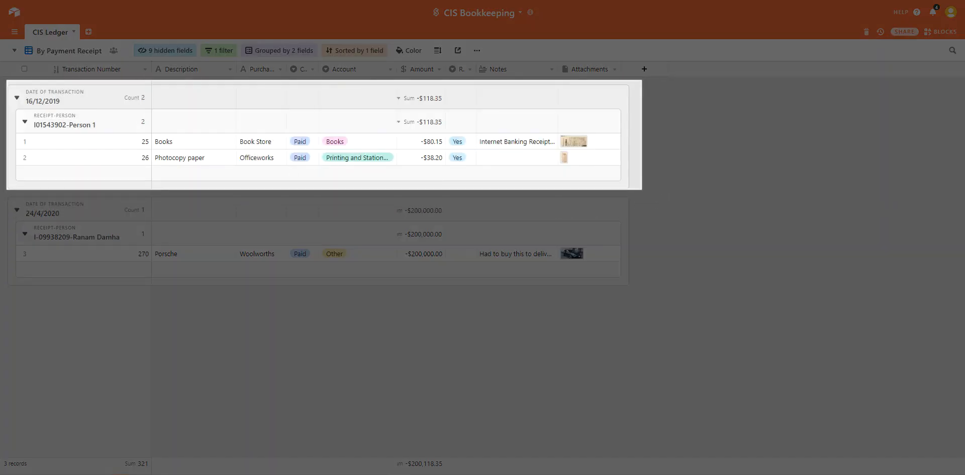
drag(642, 189, 641, 189)
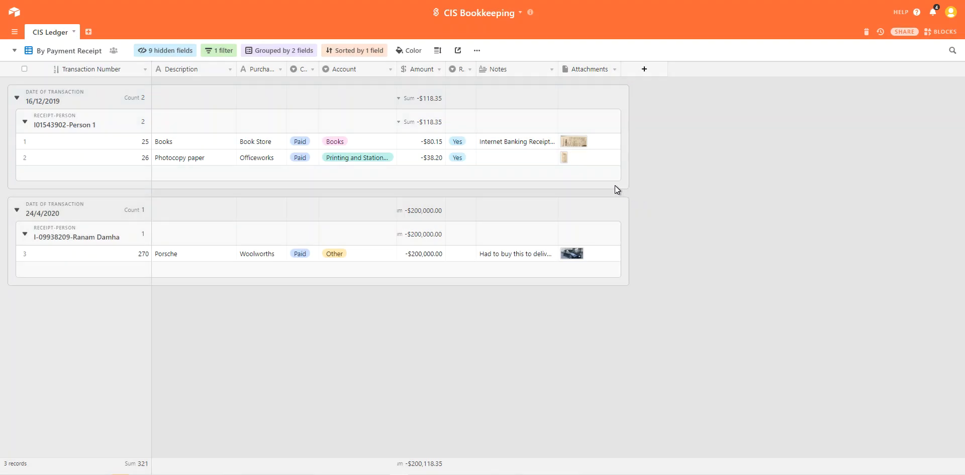
Step: Read the Books record's note, then collapse the receipt-person subgroup under 24/4/2020
click(504, 145)
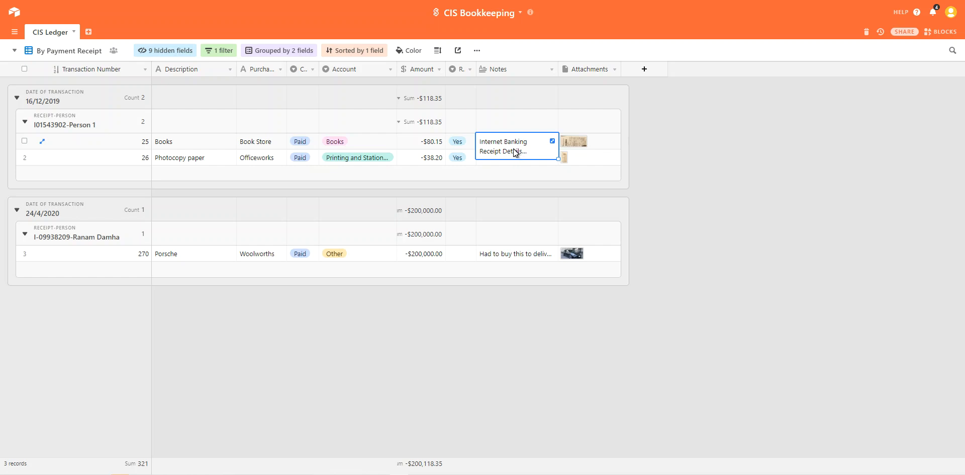
click(675, 188)
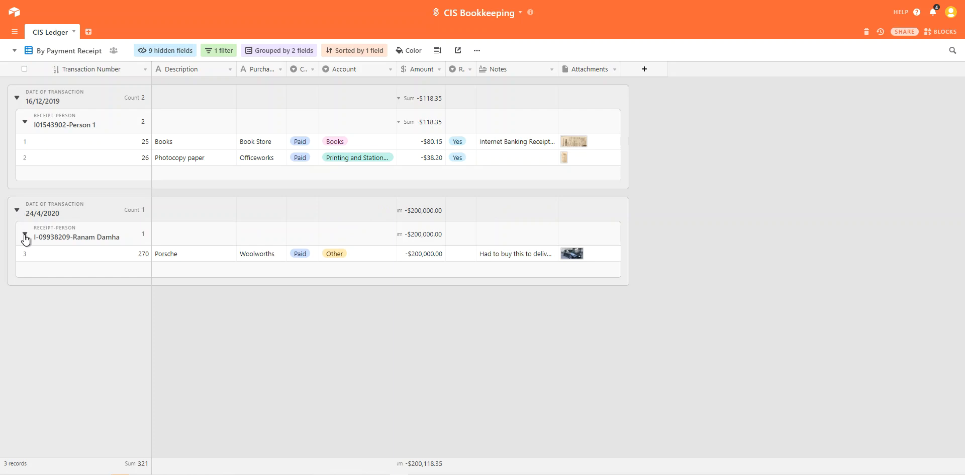
click(25, 236)
click(17, 210)
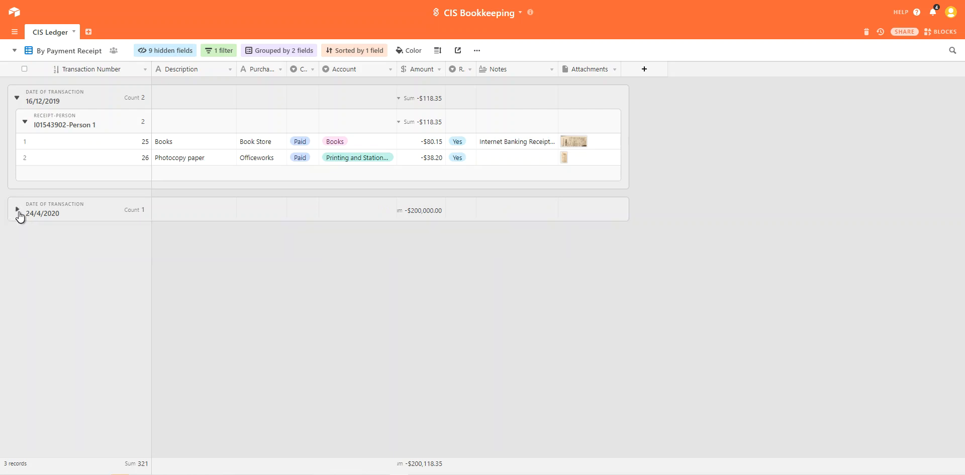
click(17, 97)
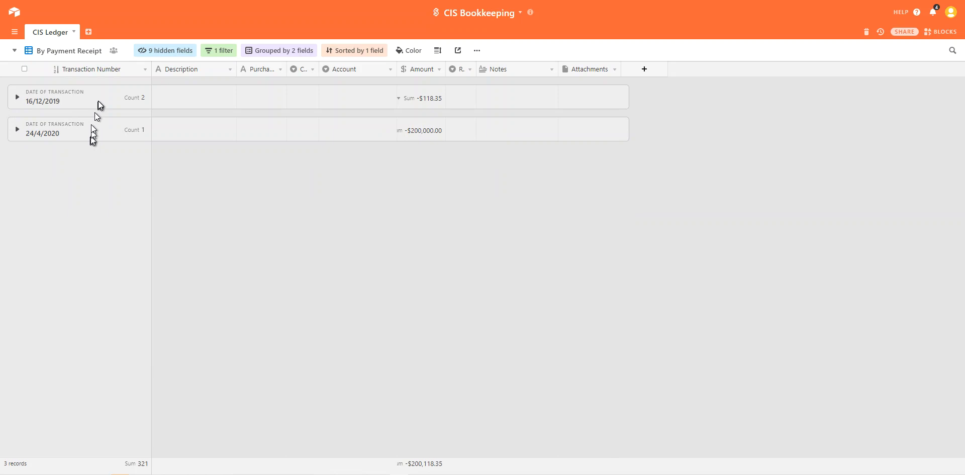
click(17, 129)
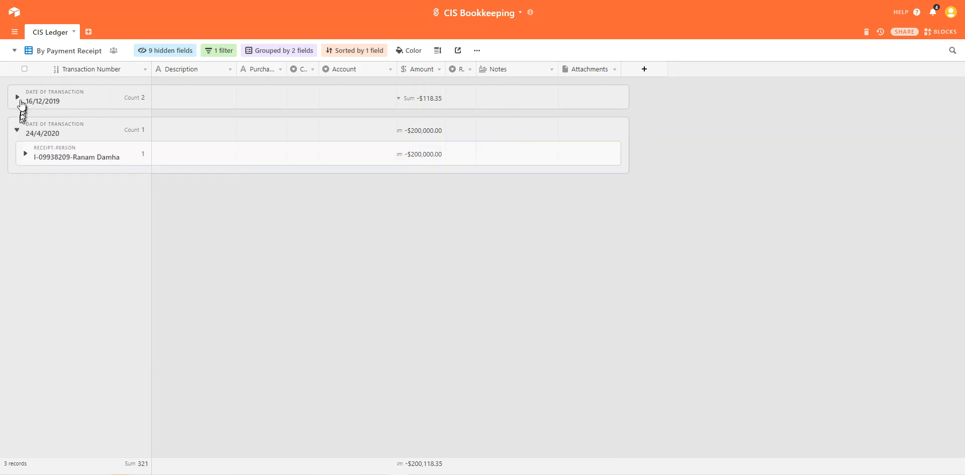
click(17, 98)
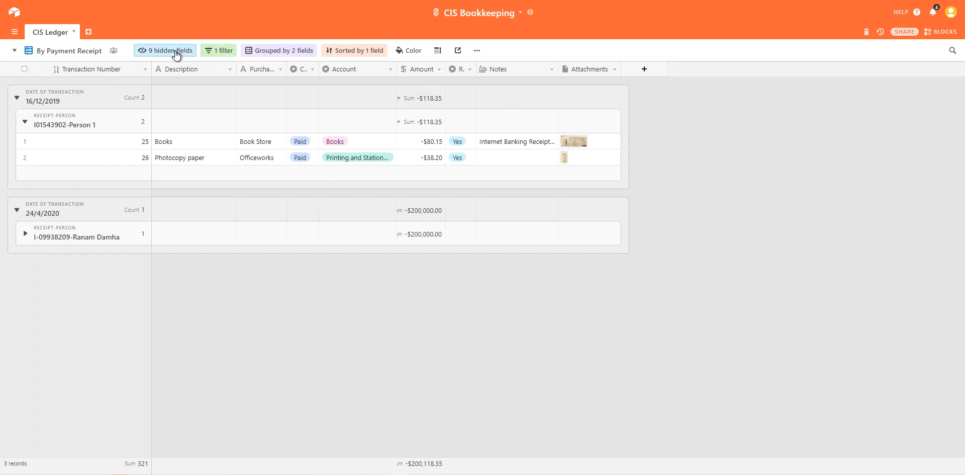
Step: Inspect the view's 1 filter, 2-field grouping and Date of Transaction 9 → 1 sort, then list the views
click(212, 51)
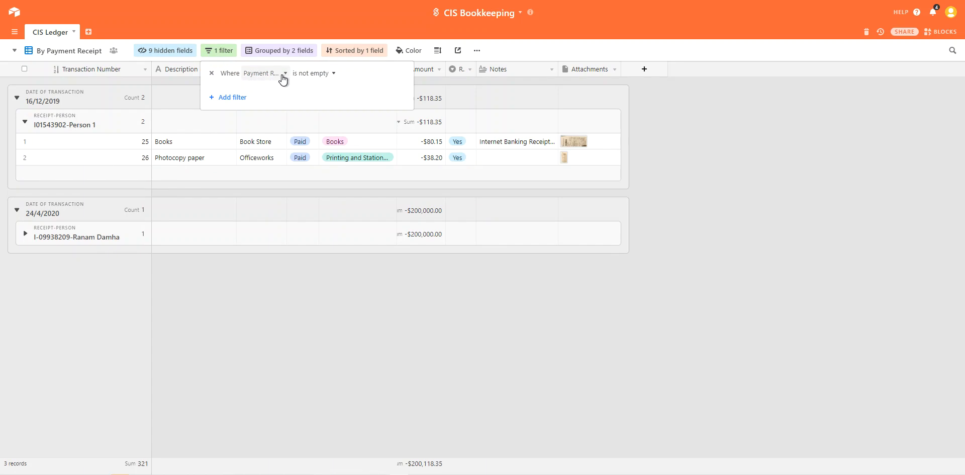
click(208, 23)
click(277, 51)
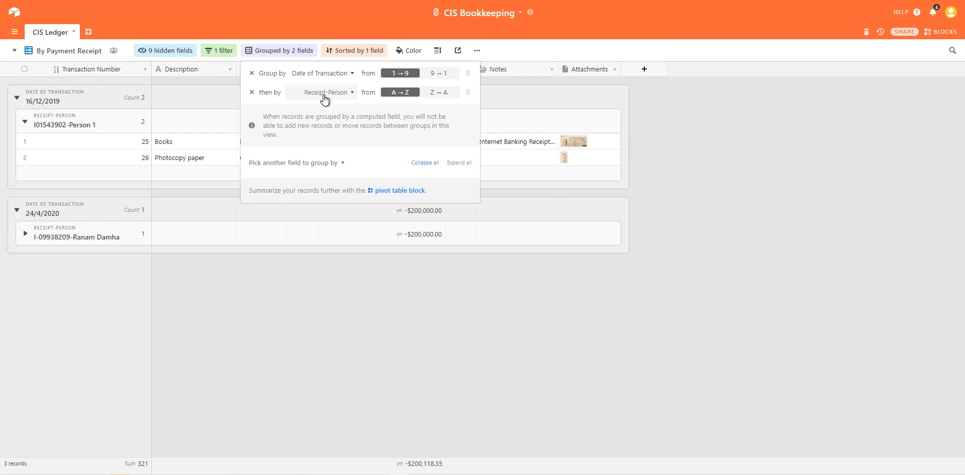
click(260, 32)
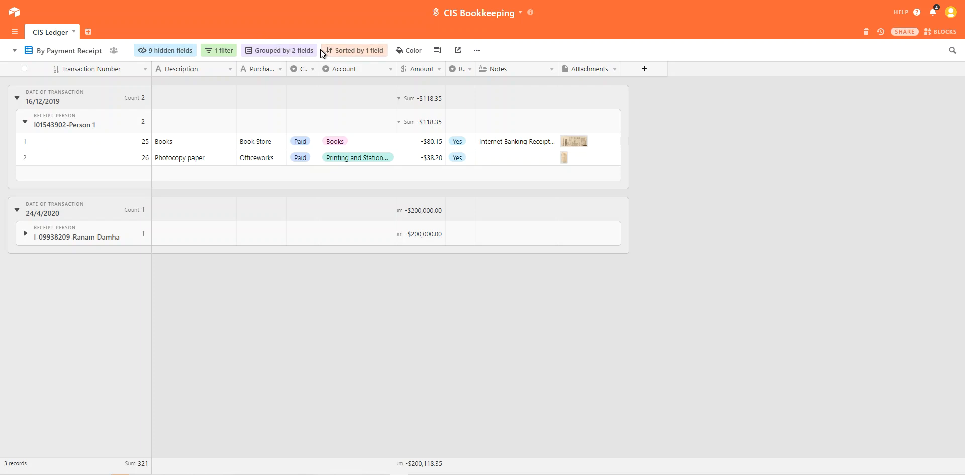
click(346, 52)
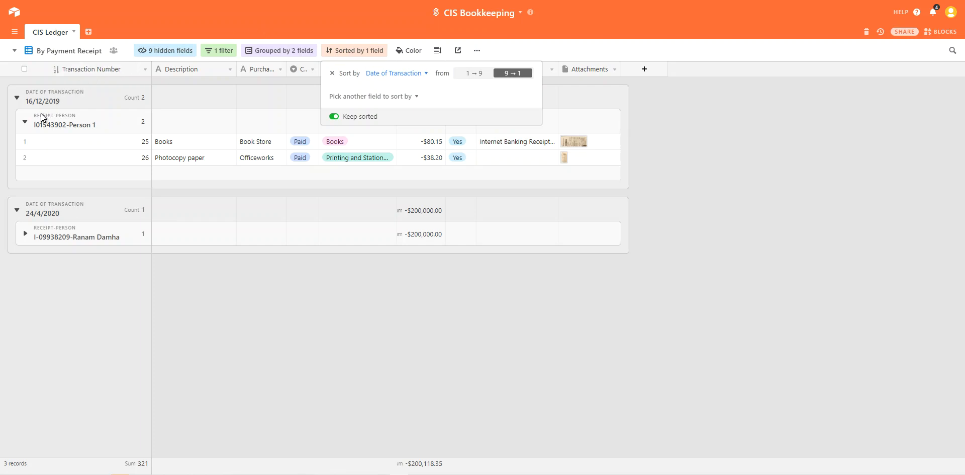
click(230, 24)
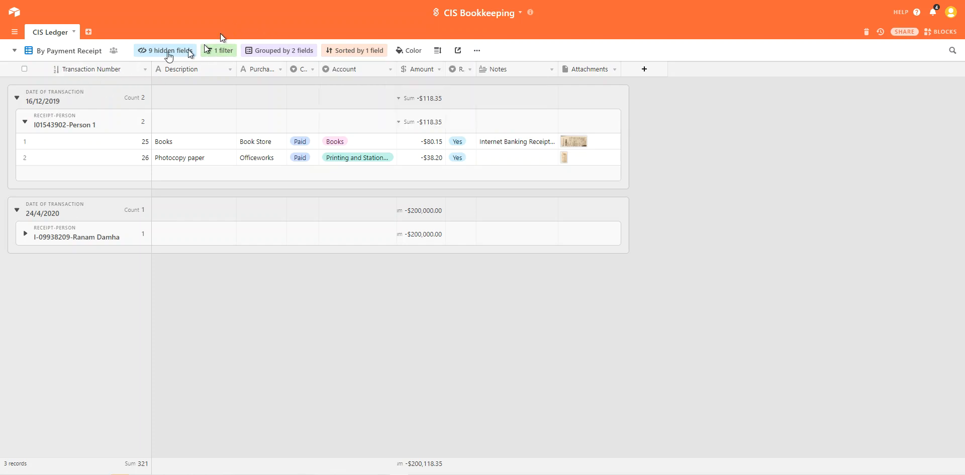
click(59, 54)
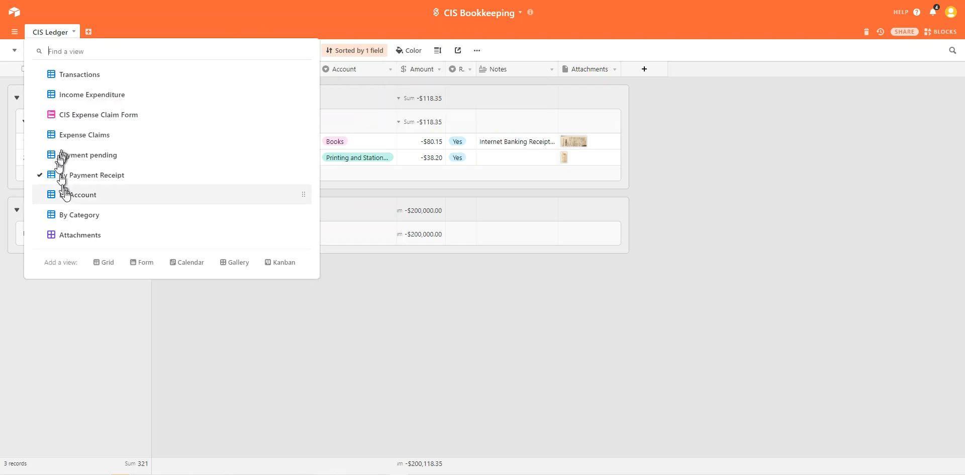
Step: Switch to By Account, peek at its view options, and collapse the Expense > Other group
click(72, 199)
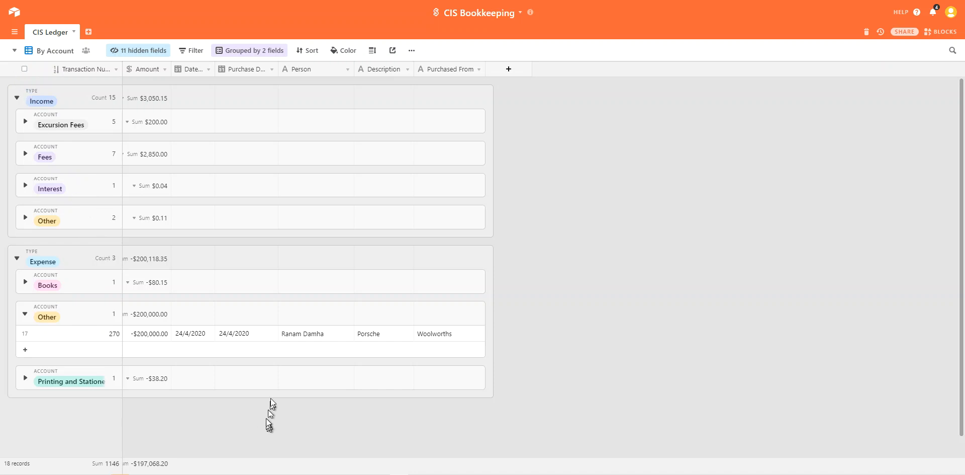
click(412, 51)
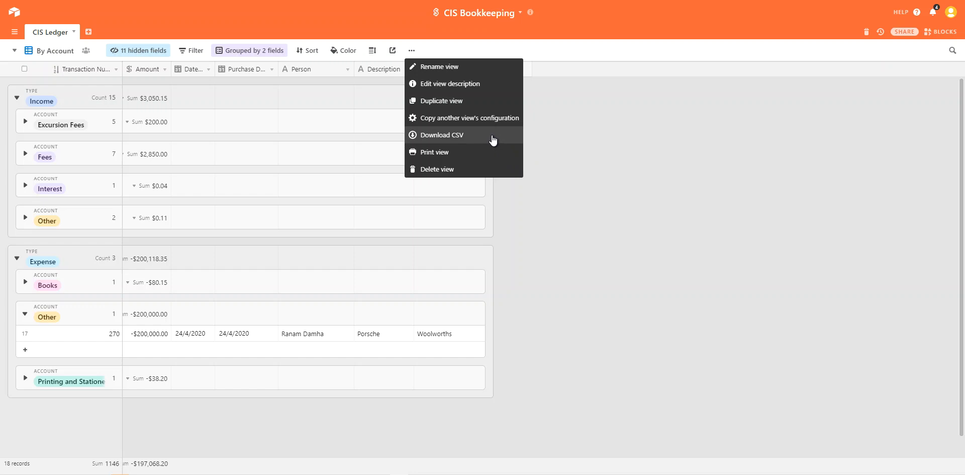
click(576, 156)
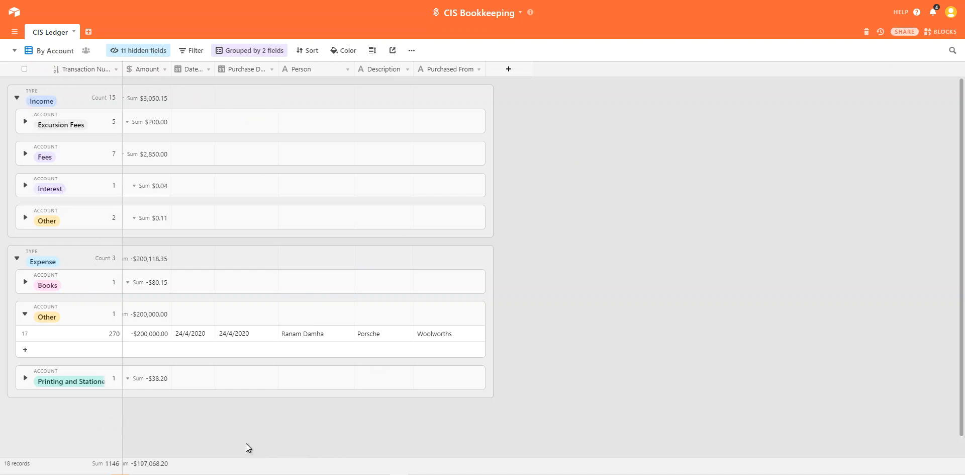
click(25, 314)
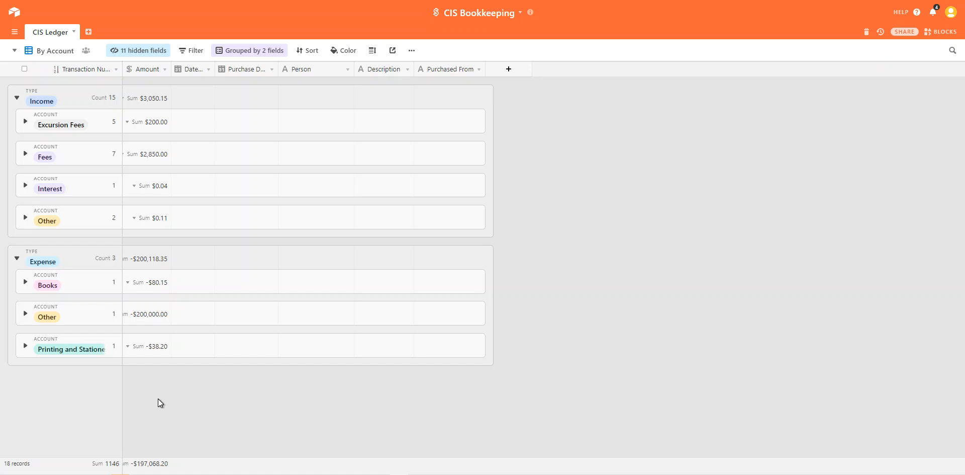
click(56, 51)
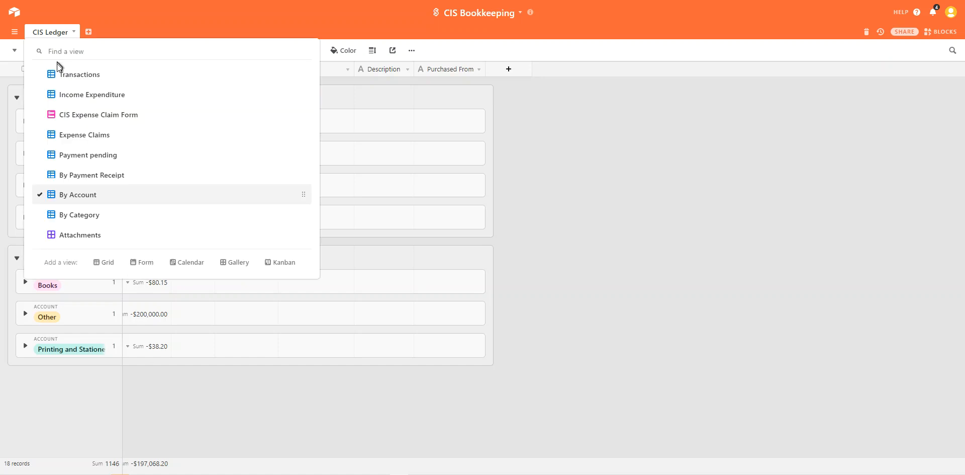
Step: In By Category, collapse Interest, Other, 2020 Excursion, 2020 School and the Expense group
click(85, 215)
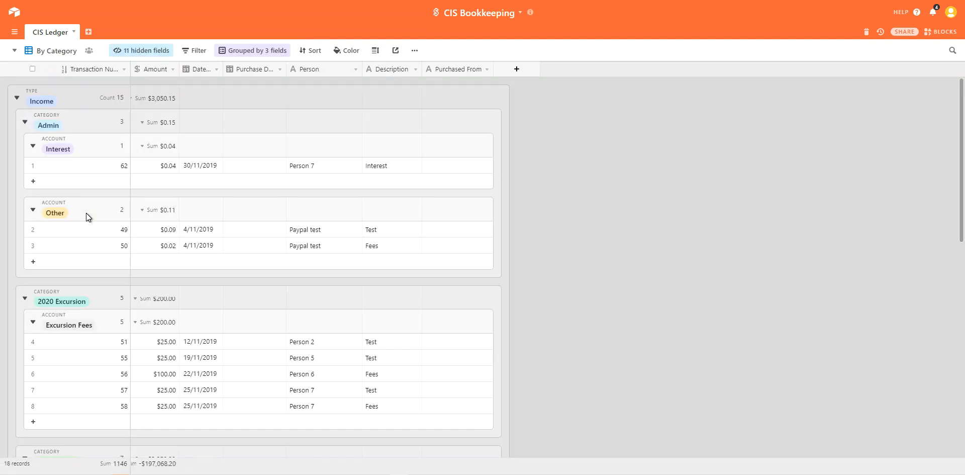
click(33, 146)
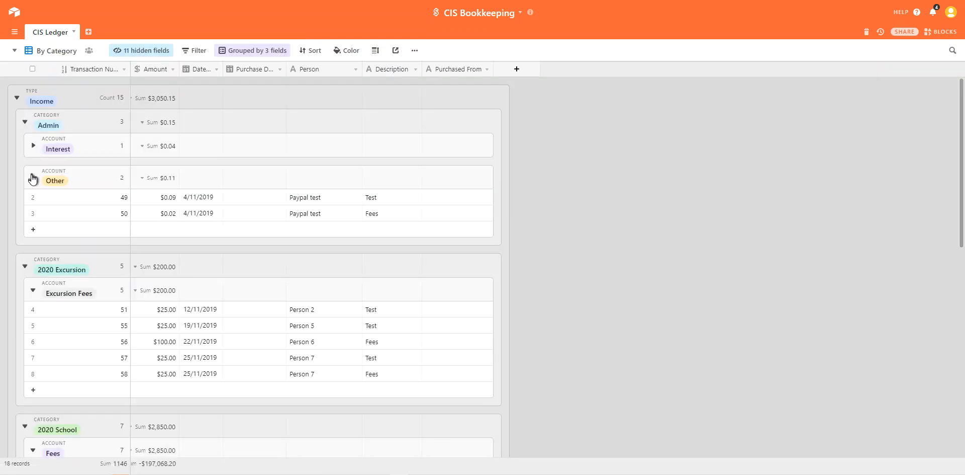
click(33, 177)
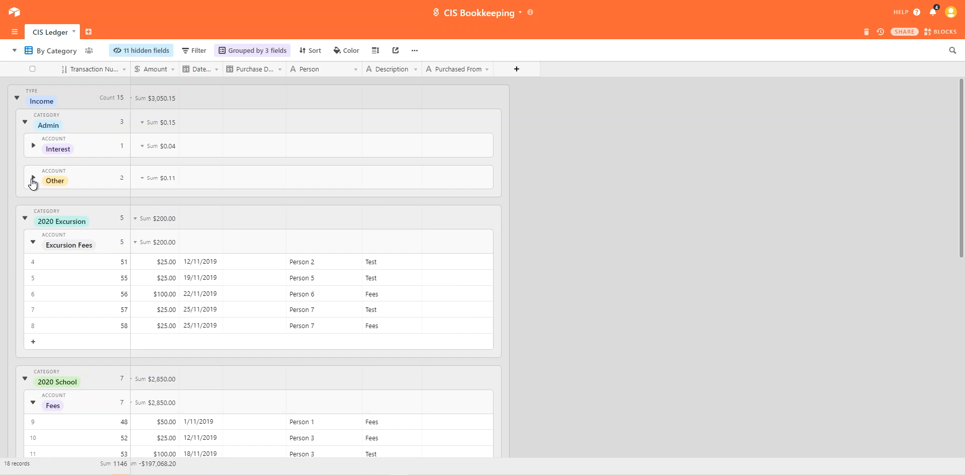
click(26, 221)
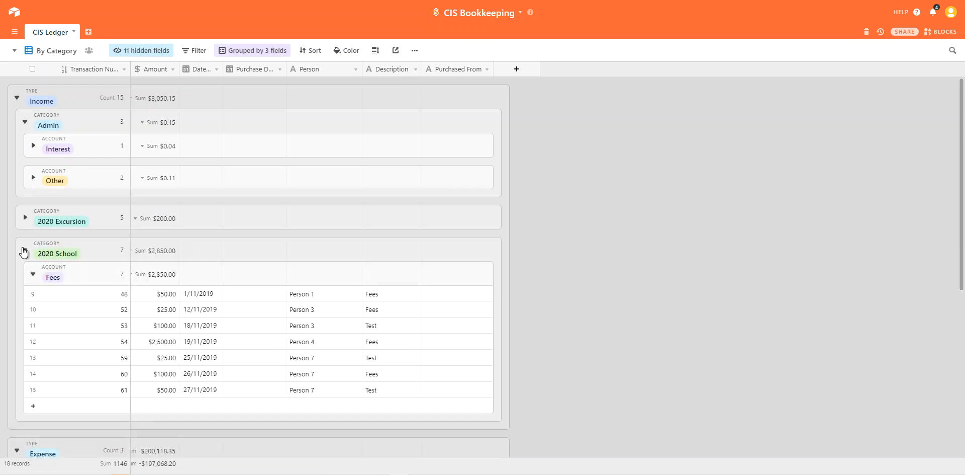
click(25, 250)
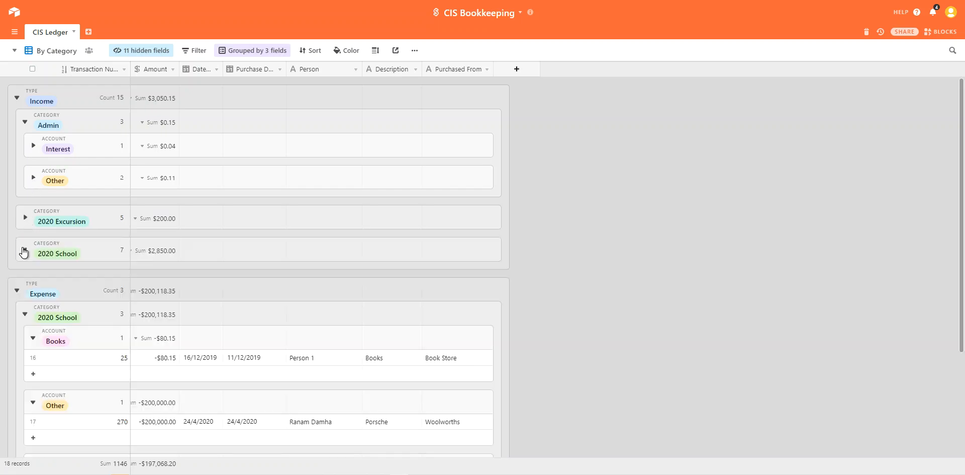
click(17, 292)
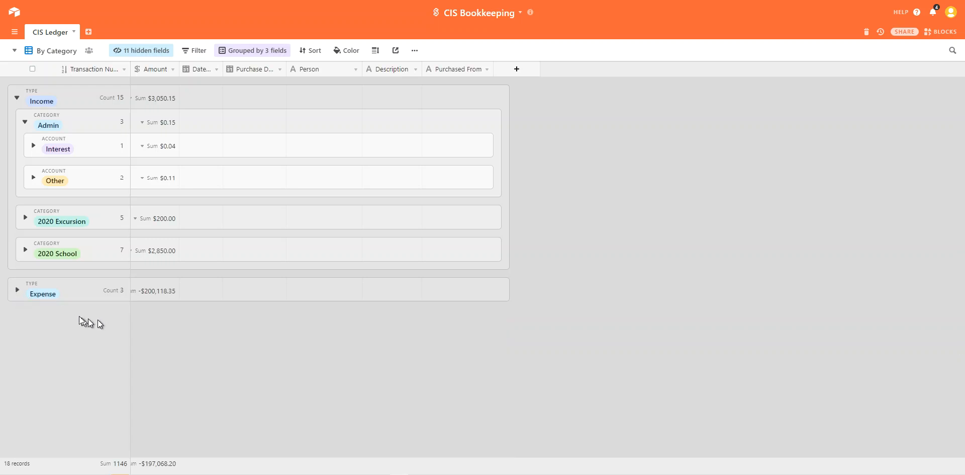
Step: Toggle Admin and 2020 Excursion, leaving Admin expanded, and check the 3-field grouping settings
click(24, 122)
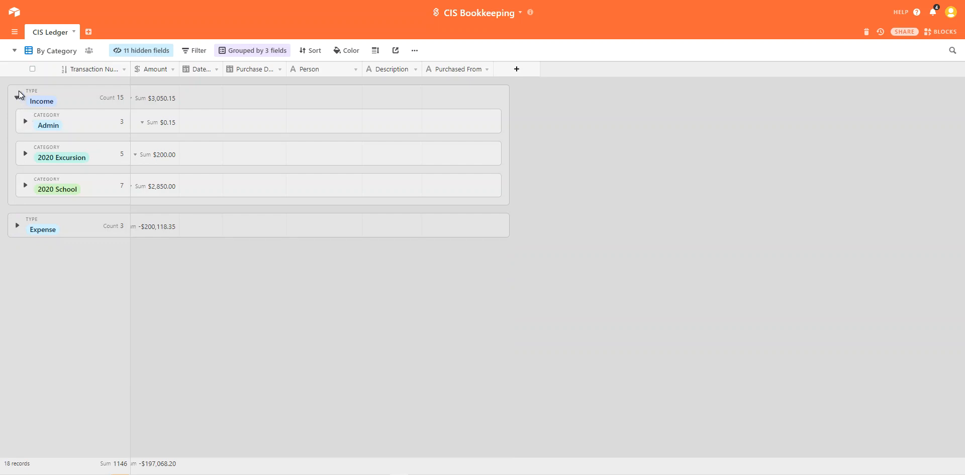
click(25, 123)
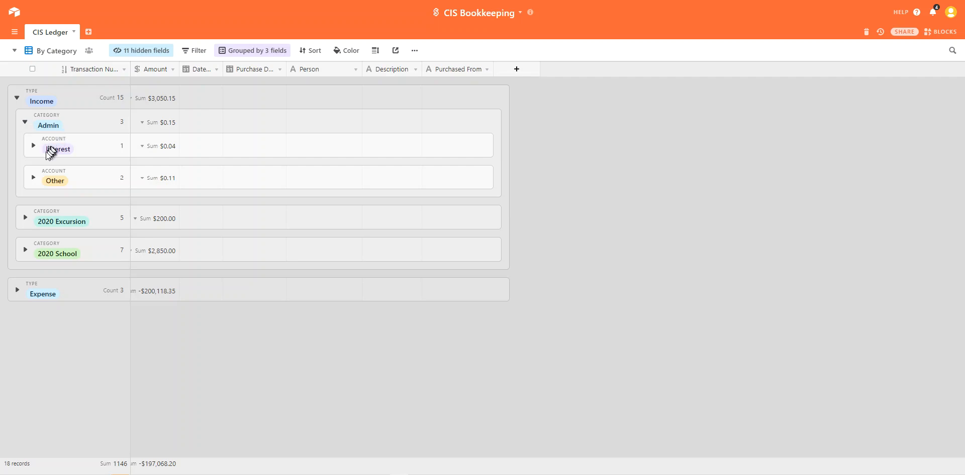
click(25, 218)
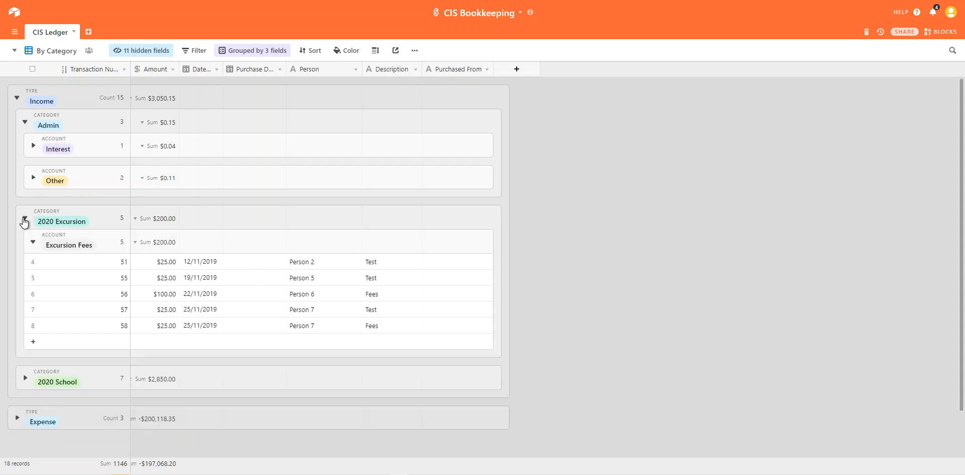
click(24, 219)
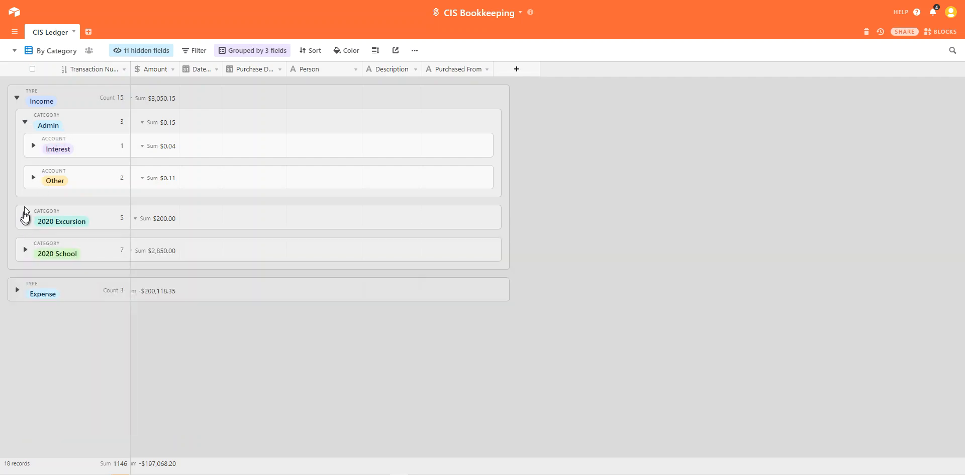
click(25, 124)
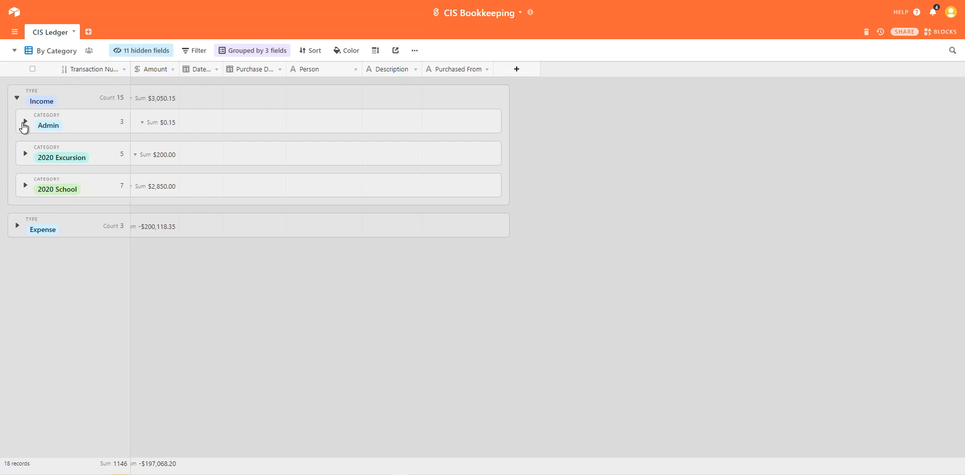
click(24, 123)
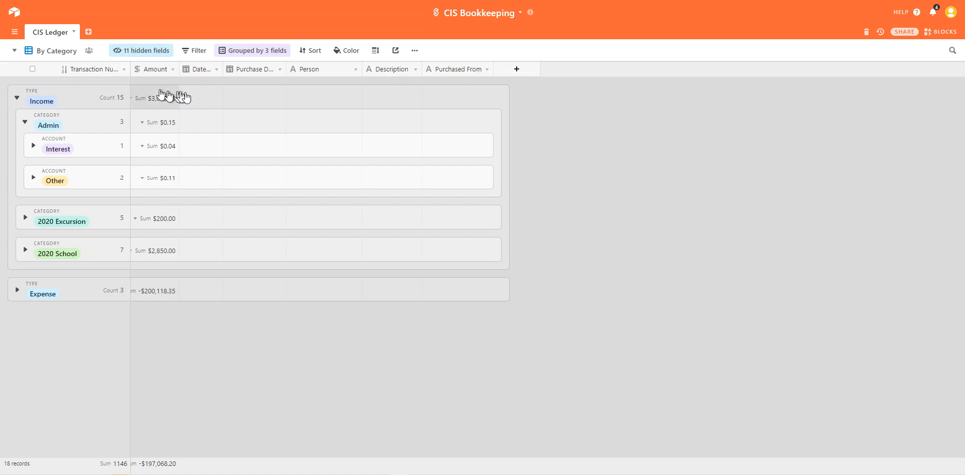
click(251, 51)
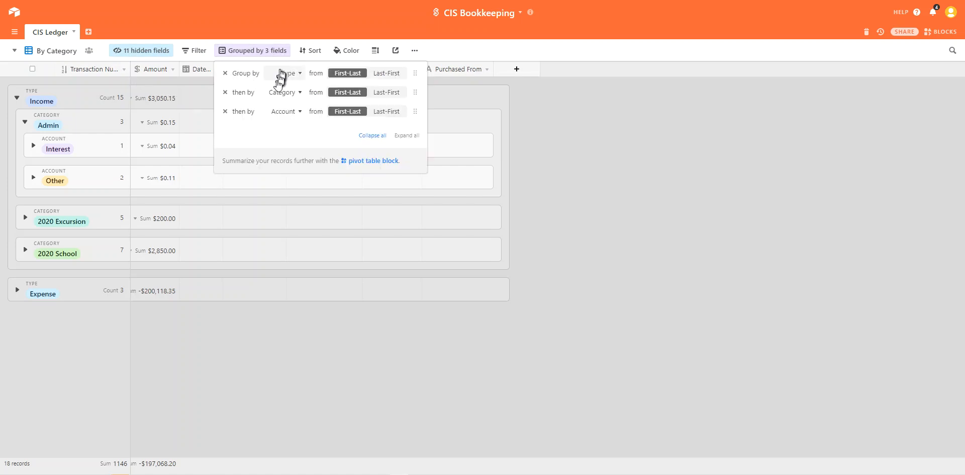
click(230, 31)
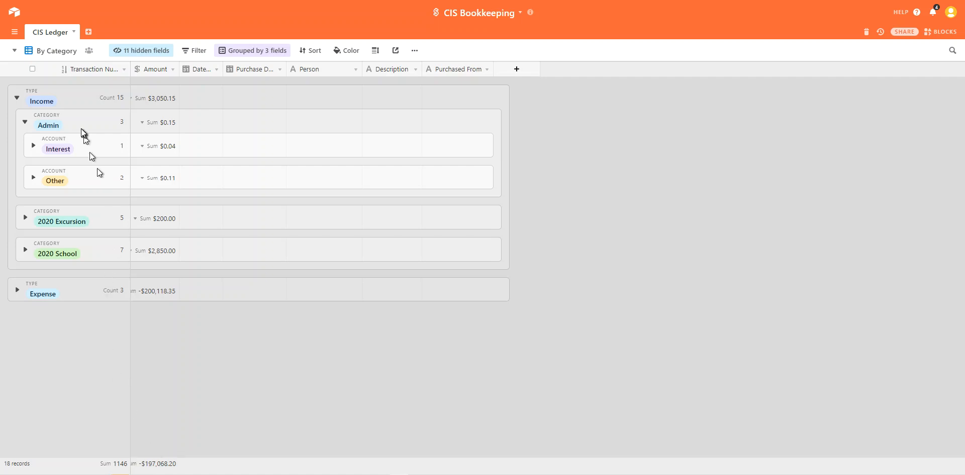
click(47, 59)
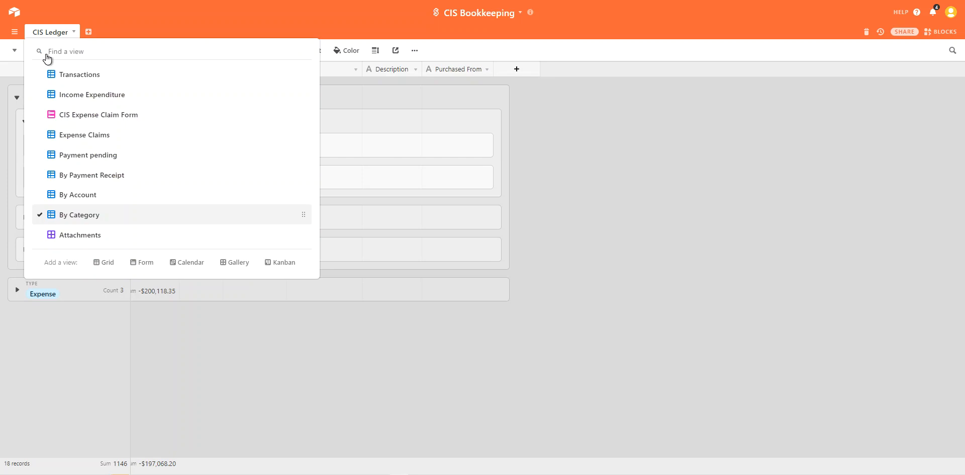
Step: In the Attachments gallery, expand record 270 and preview its car photo full size
click(70, 236)
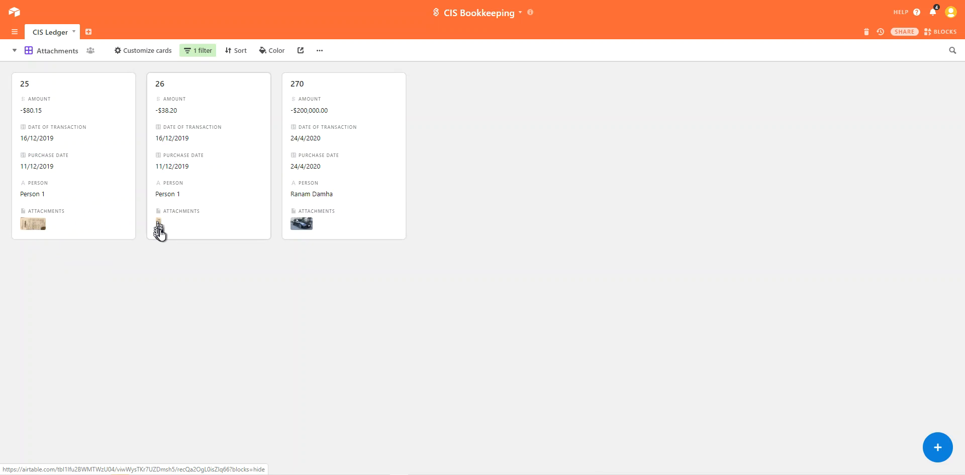
click(307, 227)
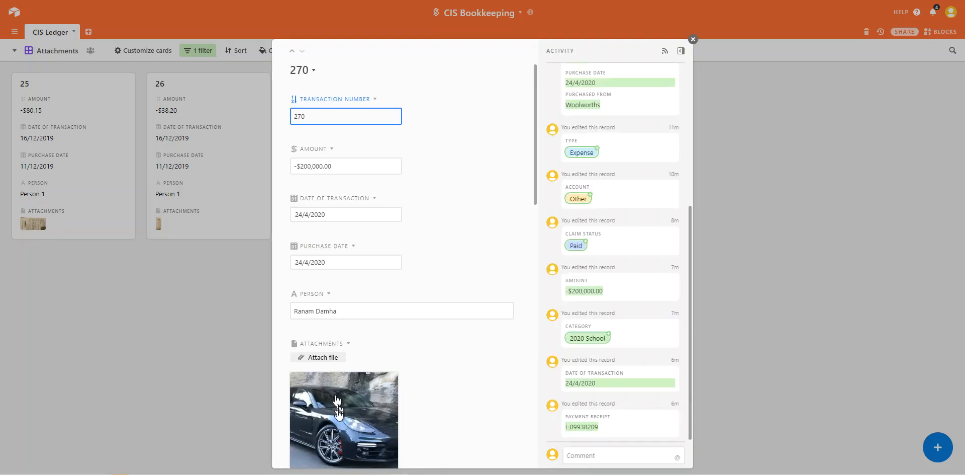
click(337, 409)
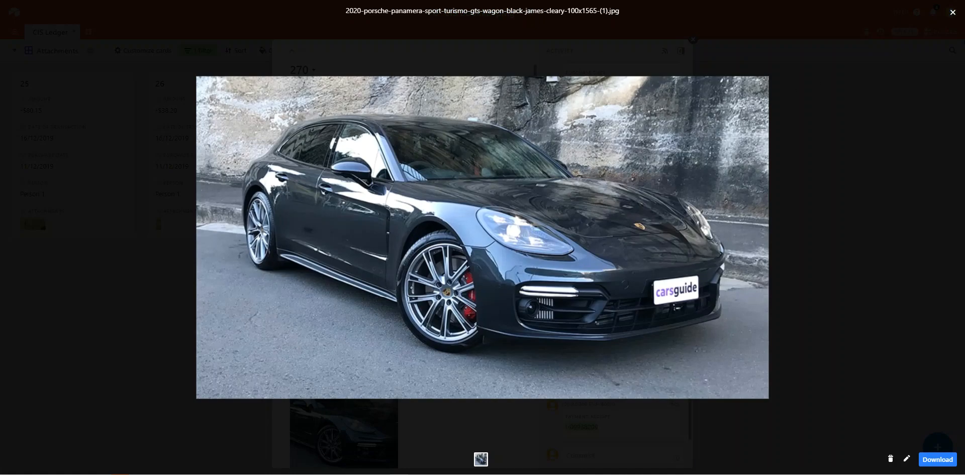
click(953, 13)
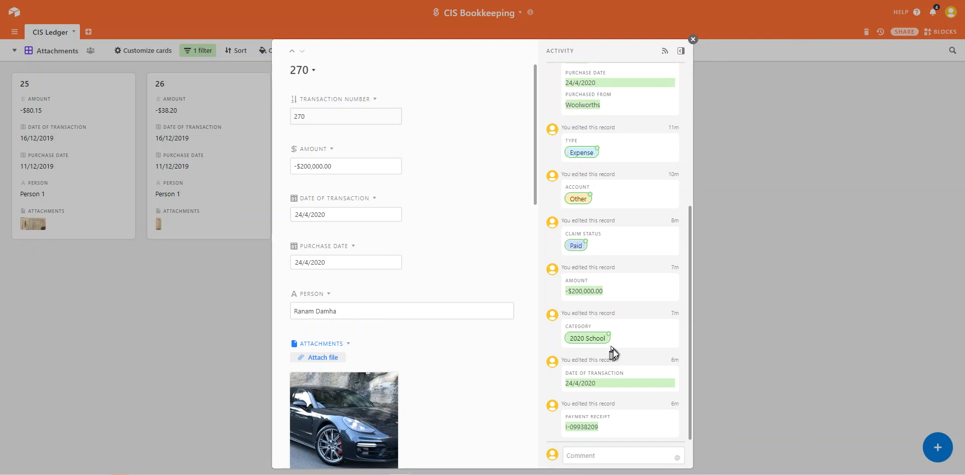
click(692, 40)
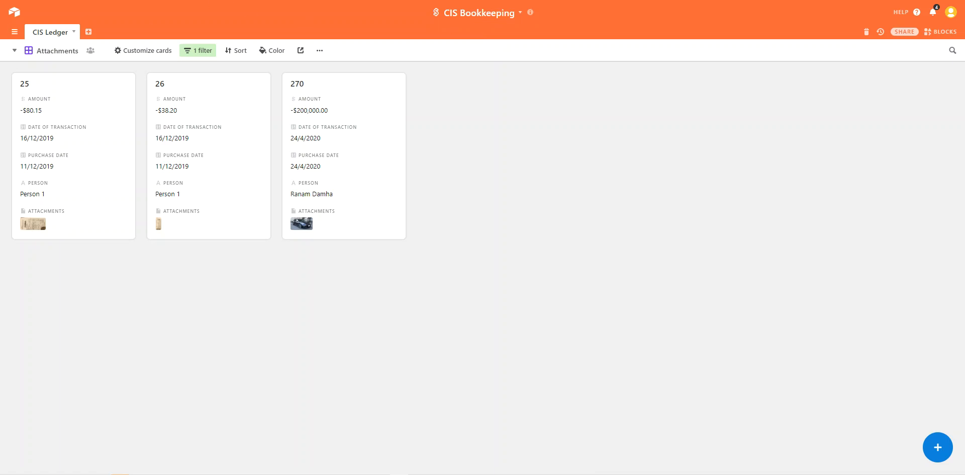
click(45, 50)
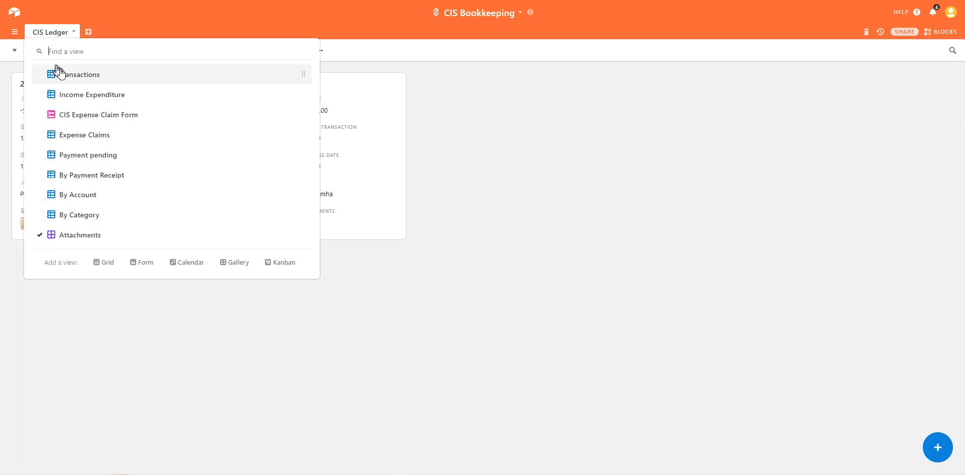
Step: In the Transactions view, select row 18 (record 270) and delete the record
click(67, 79)
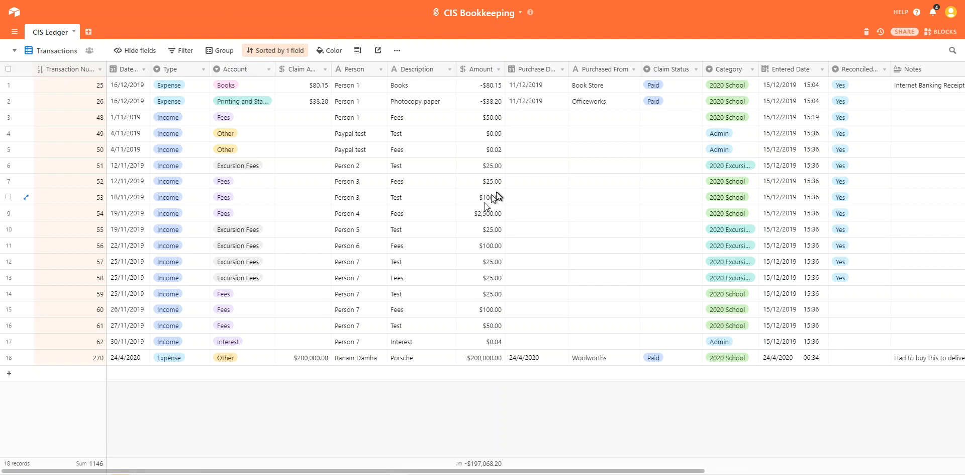
click(9, 357)
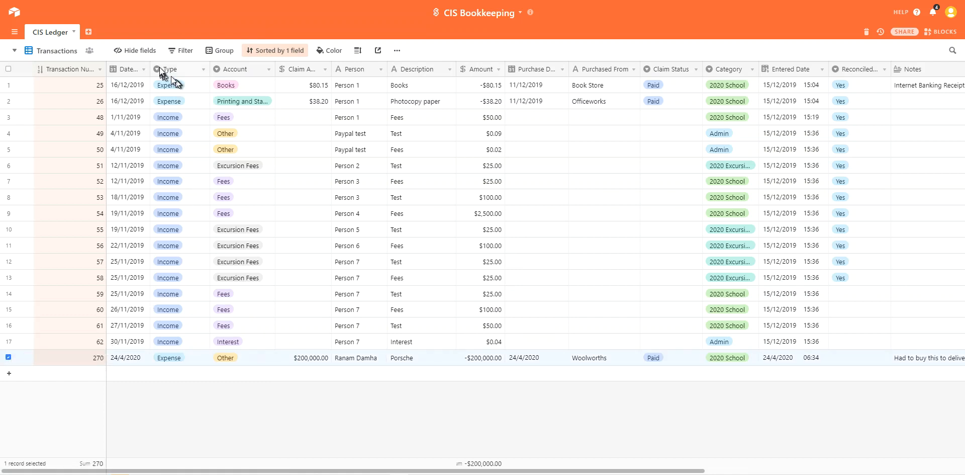
right_click(45, 359)
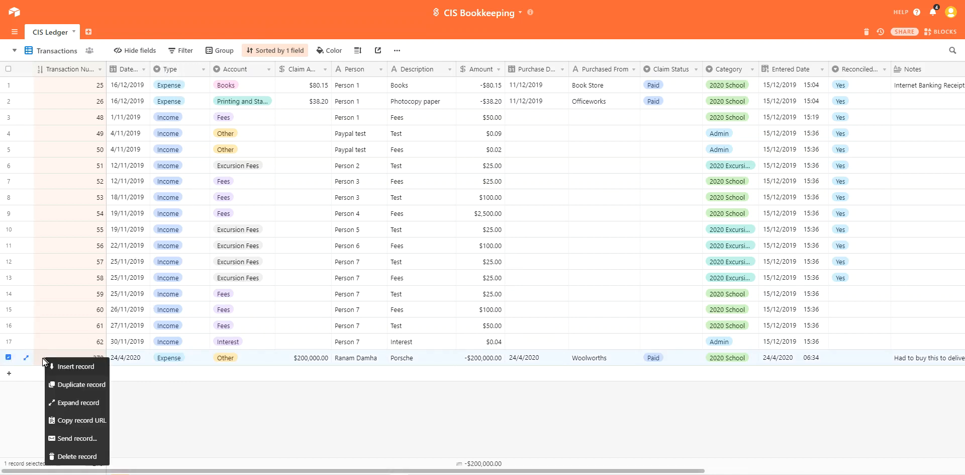
click(66, 455)
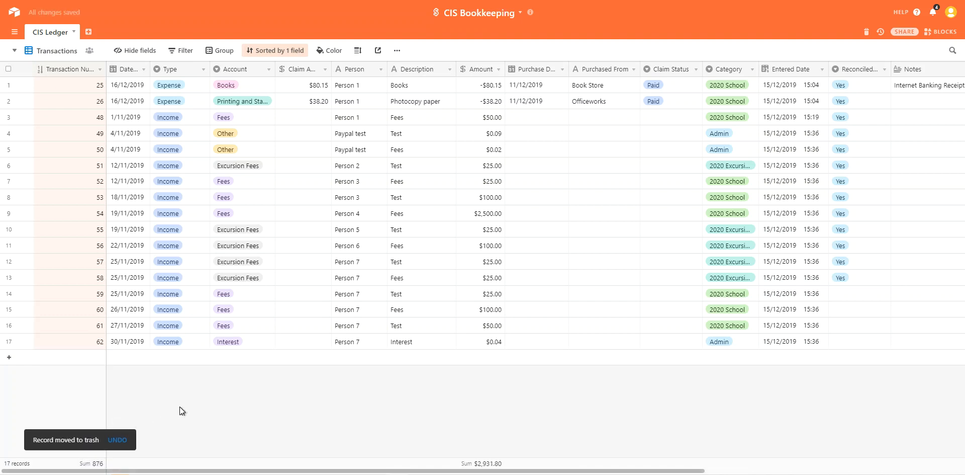